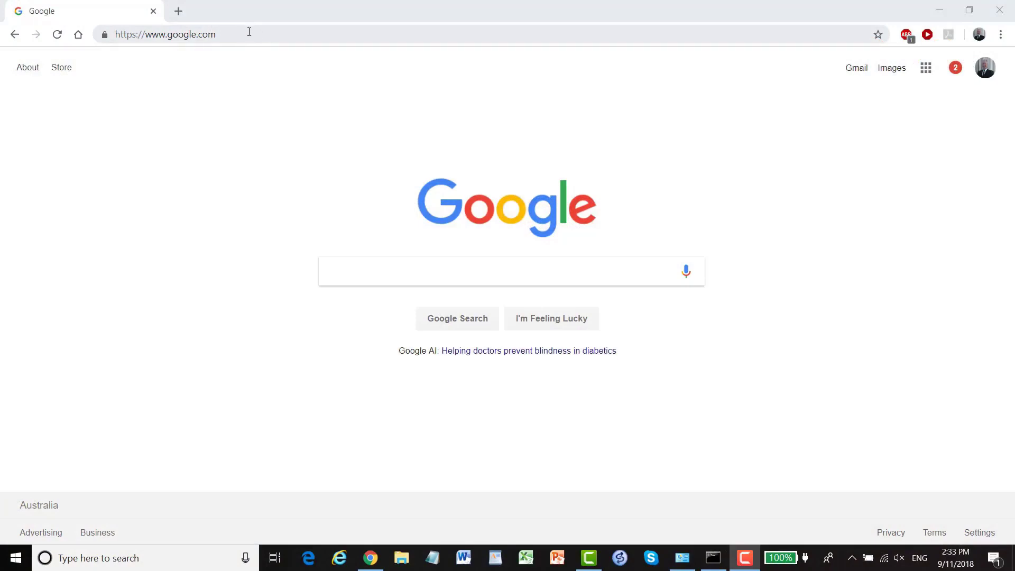
Load the switch's web interface by entering 192.168.1.224 in Chrome's address bar.
click(250, 32)
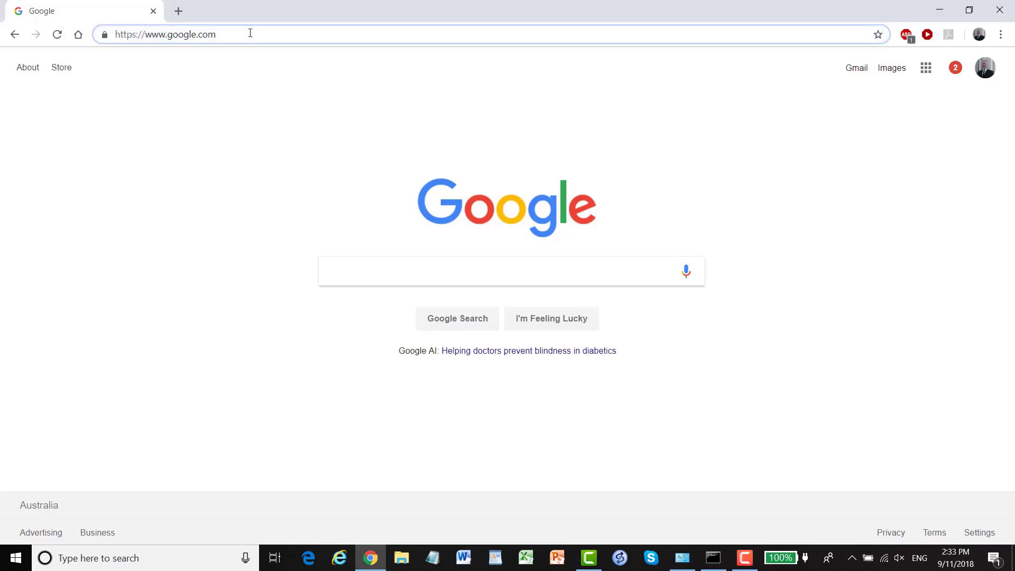
triple_click(250, 32)
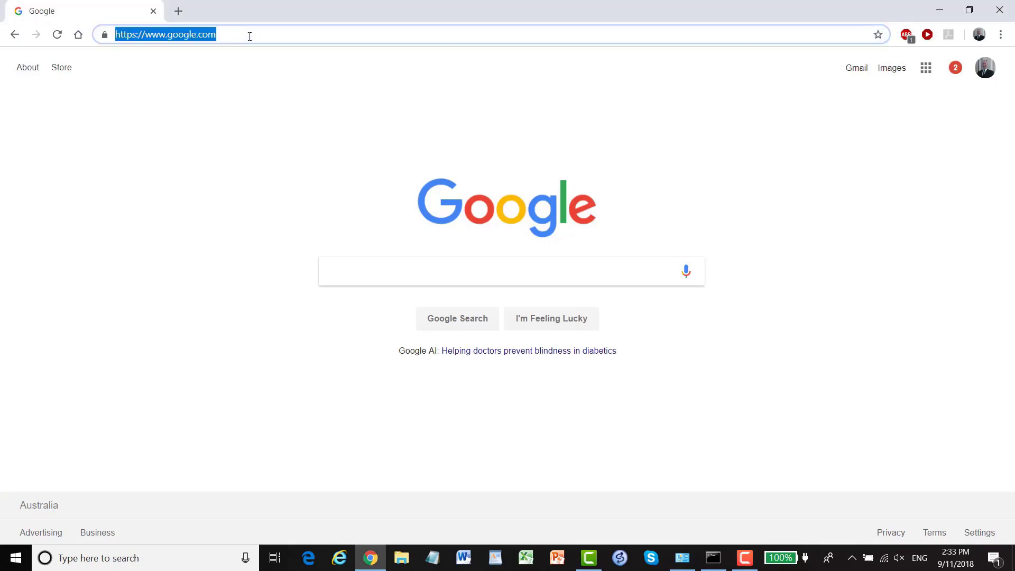
text(192.1)
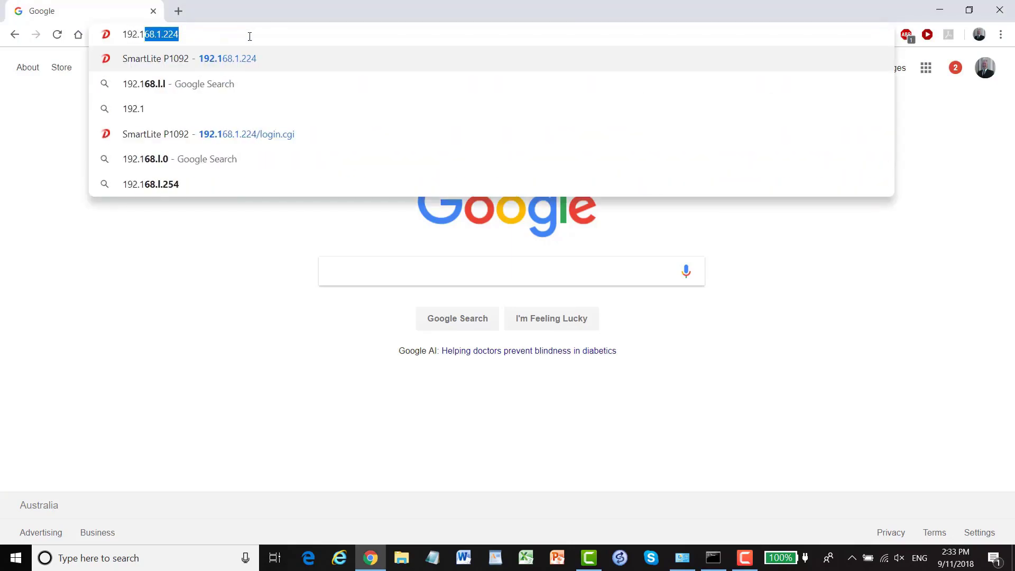
text(68.1.)
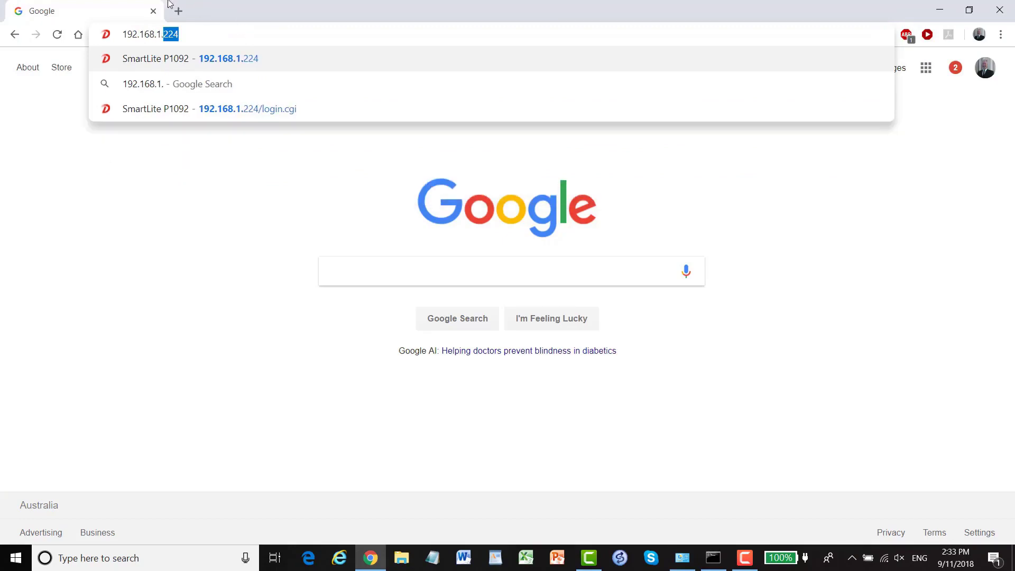
text(224)
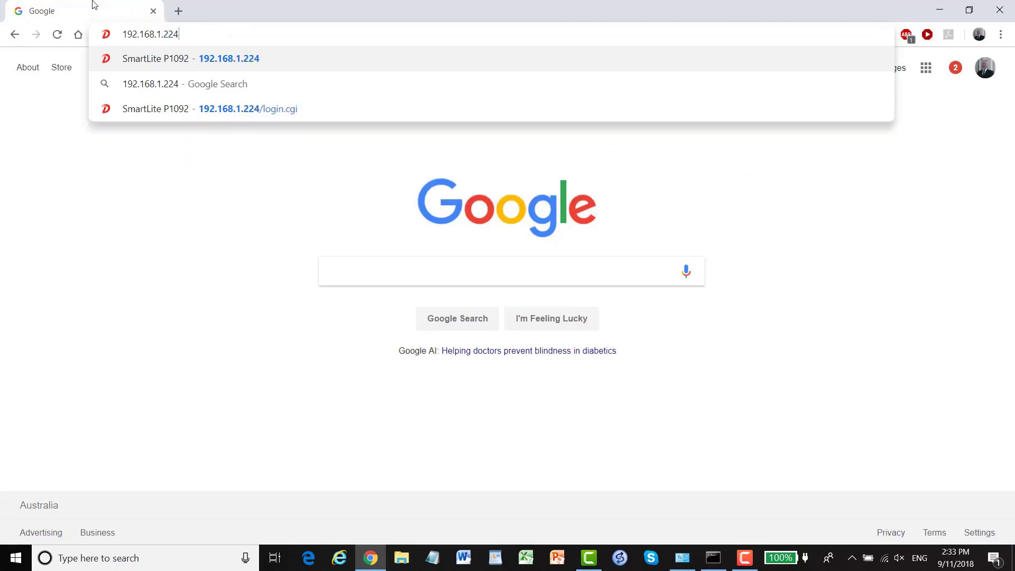
key(Return)
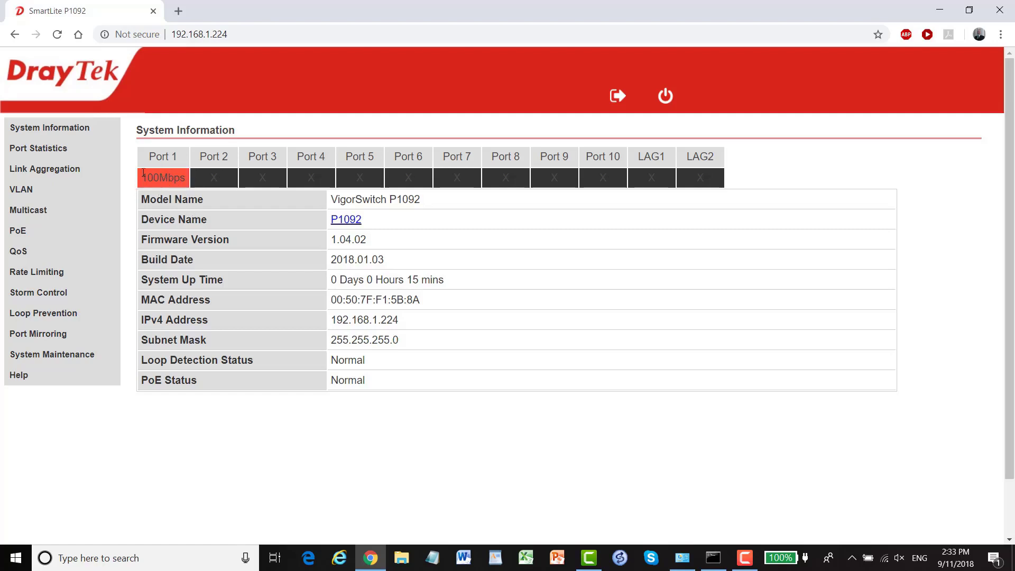
Browse Port Statistics, Link Aggregation, VLAN with Create New VLAN, Multicast, and finally the PoE page.
click(62, 149)
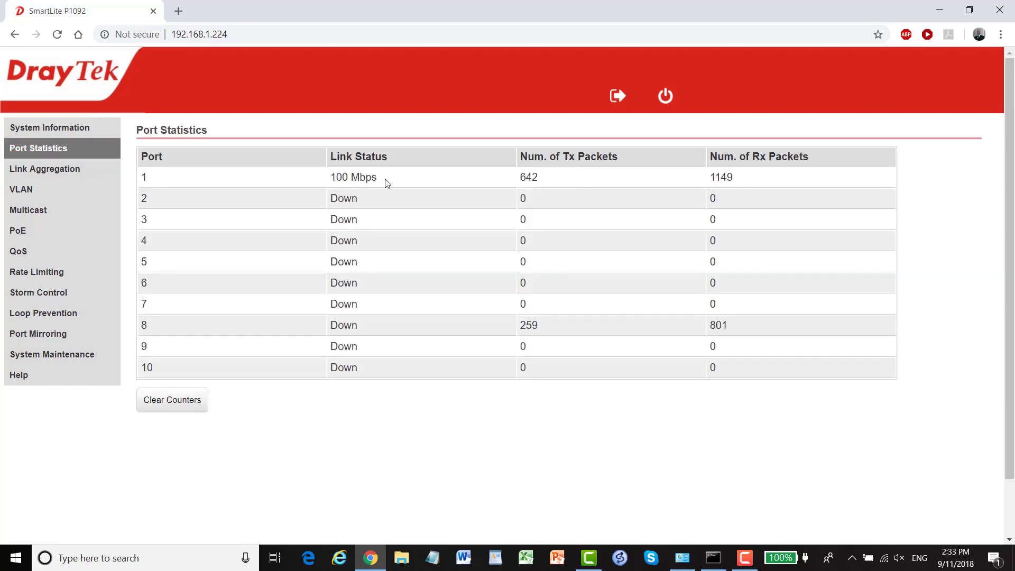
click(81, 170)
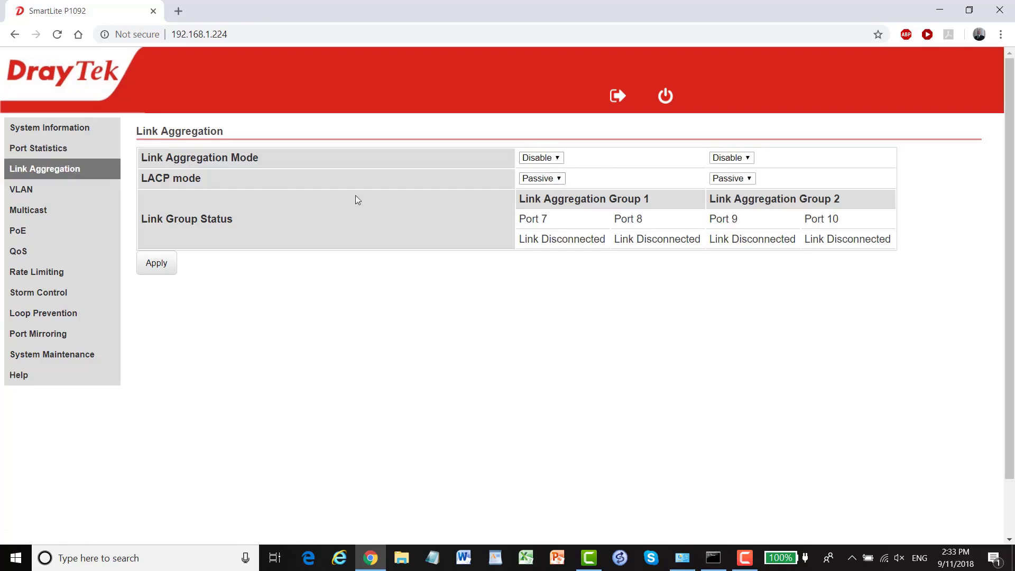
click(47, 191)
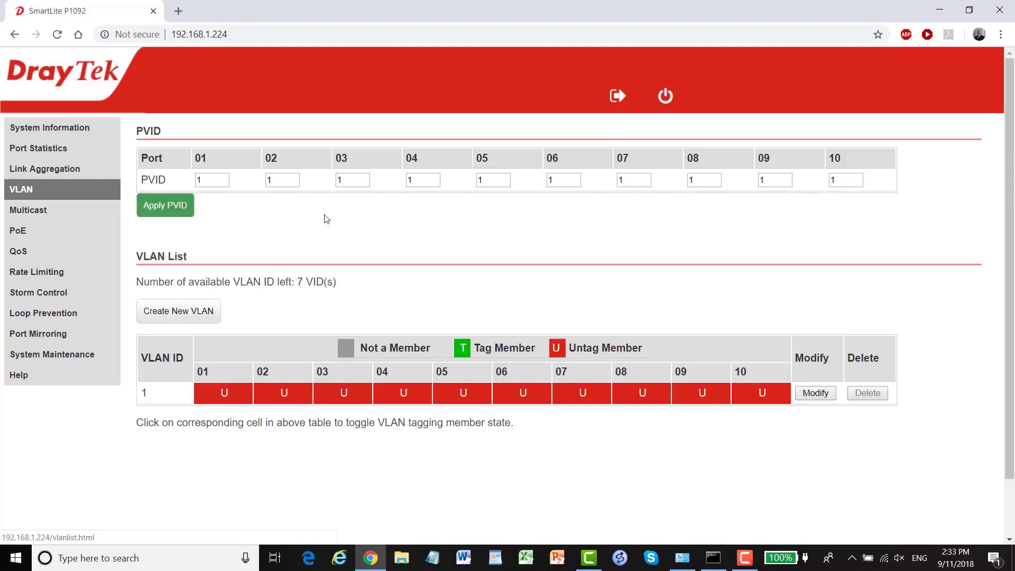
click(177, 314)
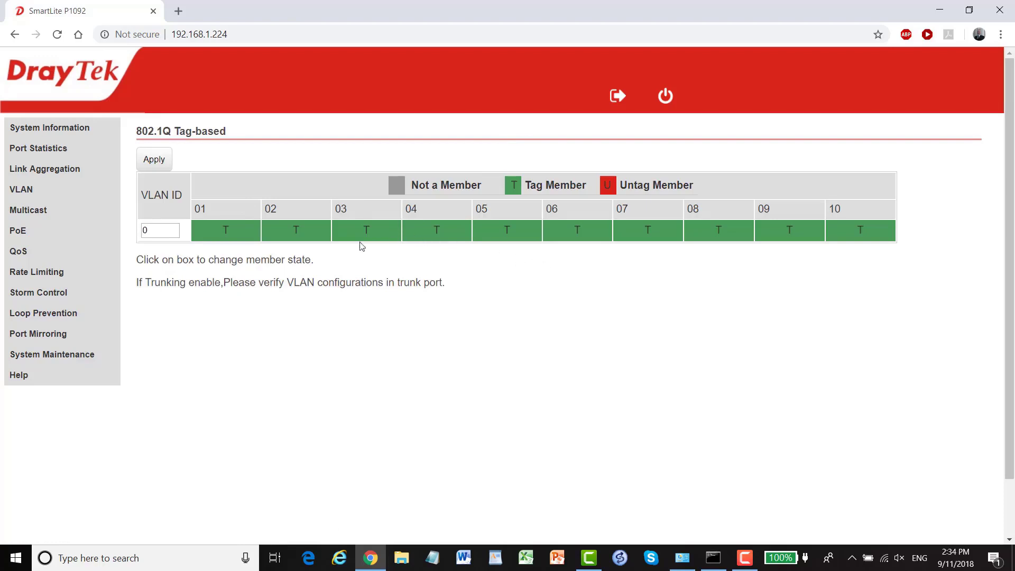
click(42, 214)
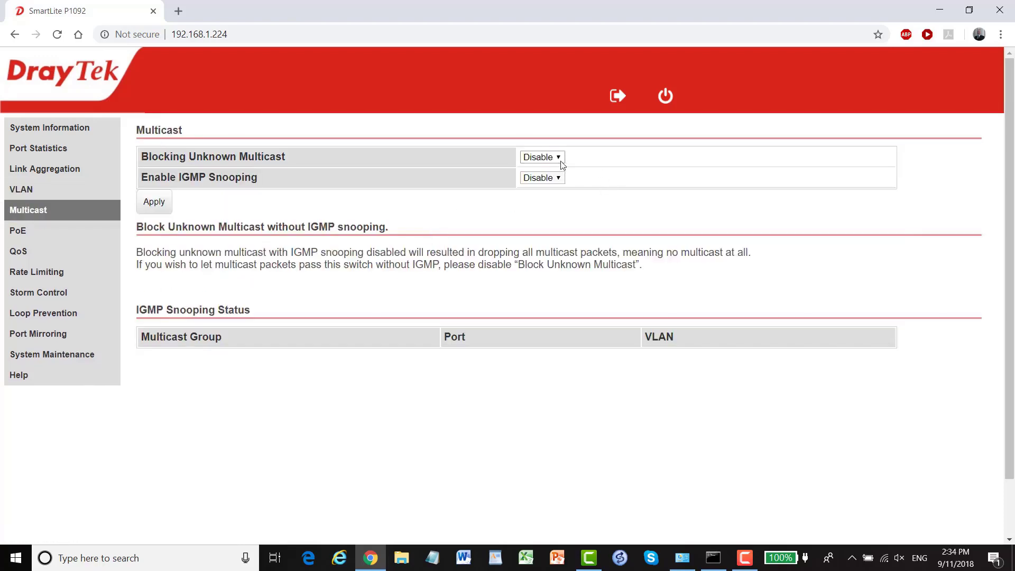
click(46, 230)
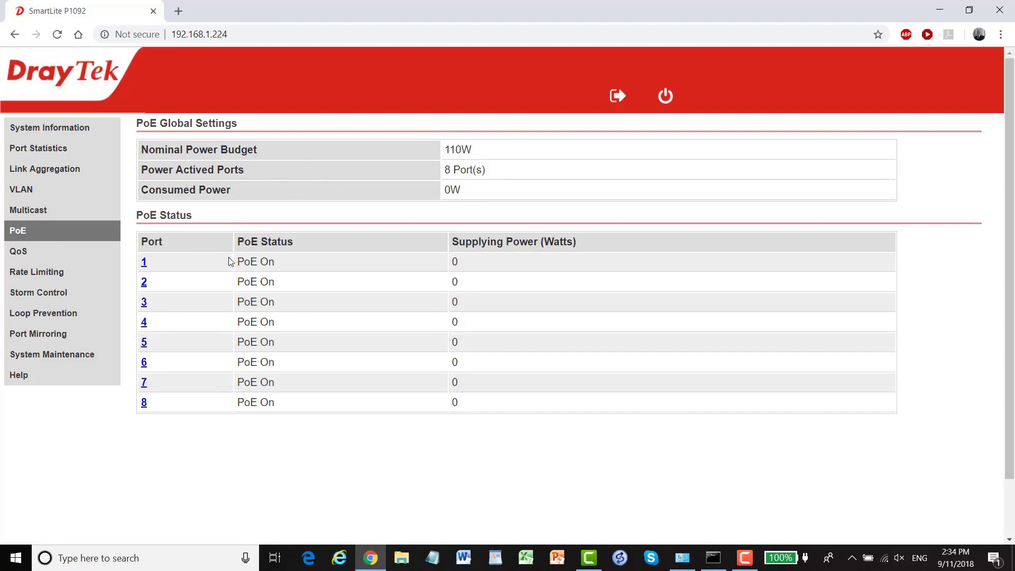
Check port 1's PoE power setting and leave it enabled.
click(145, 263)
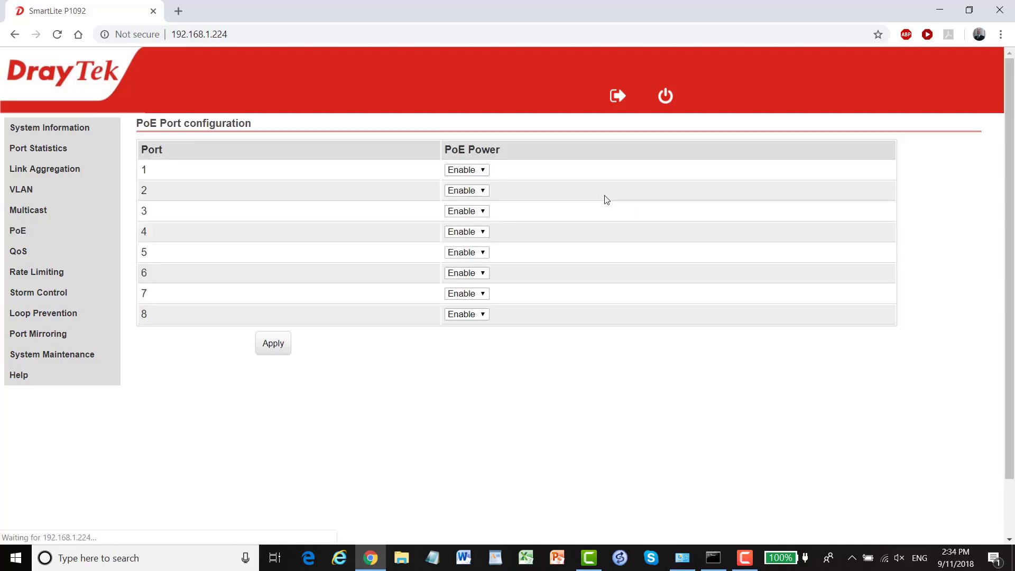
click(482, 171)
click(485, 177)
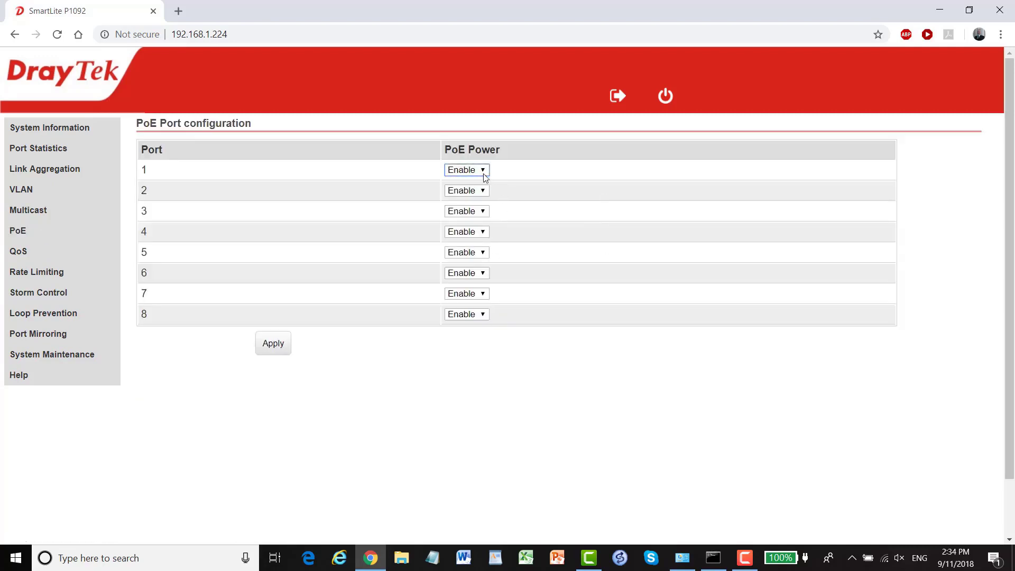
Open QoS settings and keep the scheduler method at WFQ.
click(42, 255)
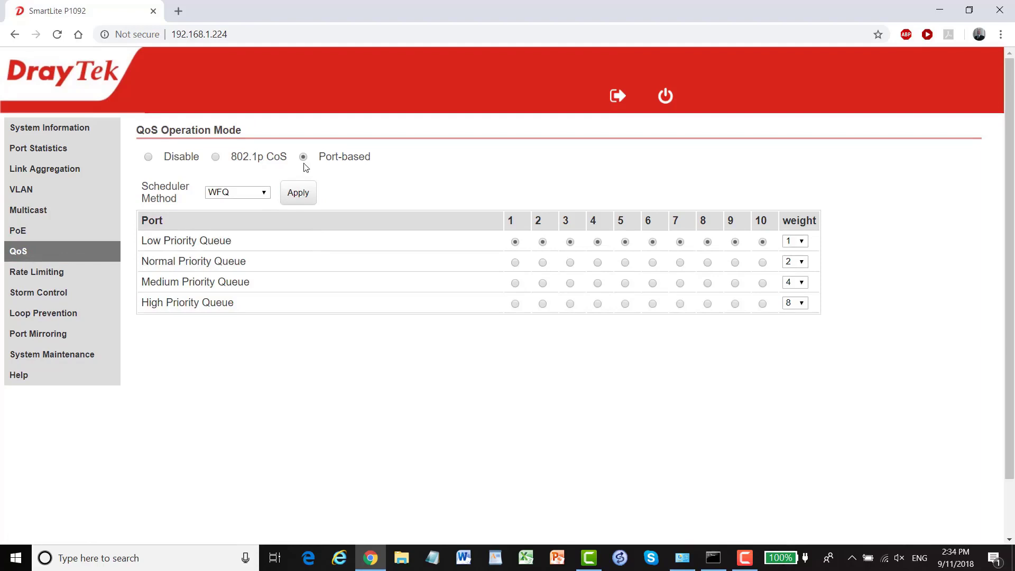
click(264, 193)
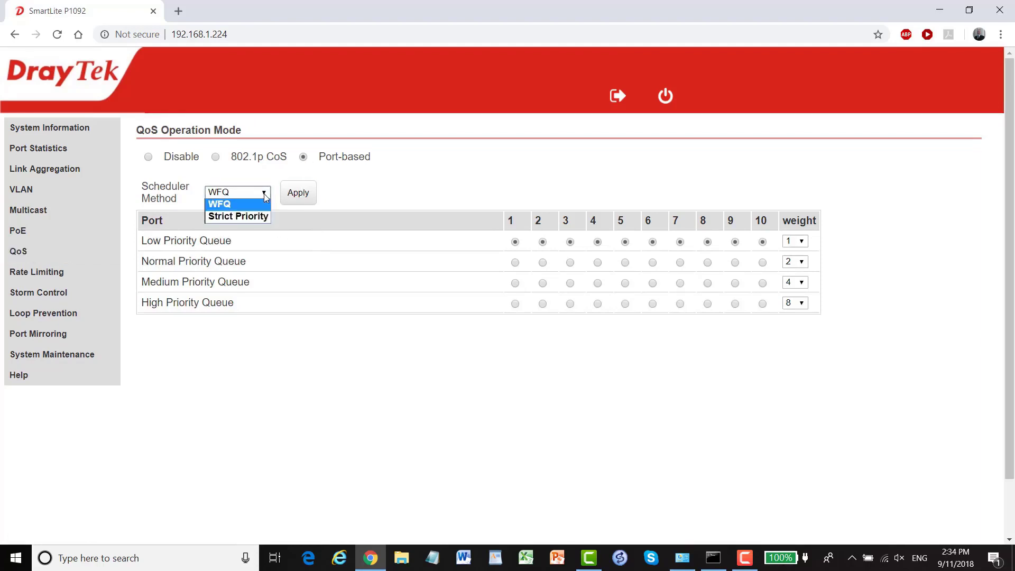
click(264, 194)
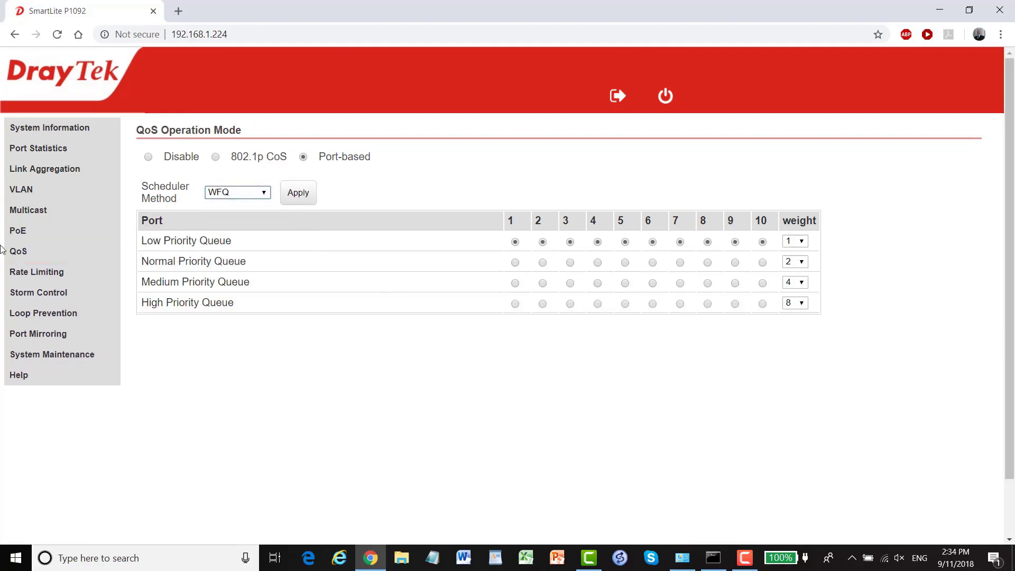
Step through the Rate Limiting, Storm Control, Loop Prevention, Port Mirroring and System Maintenance pages.
click(50, 276)
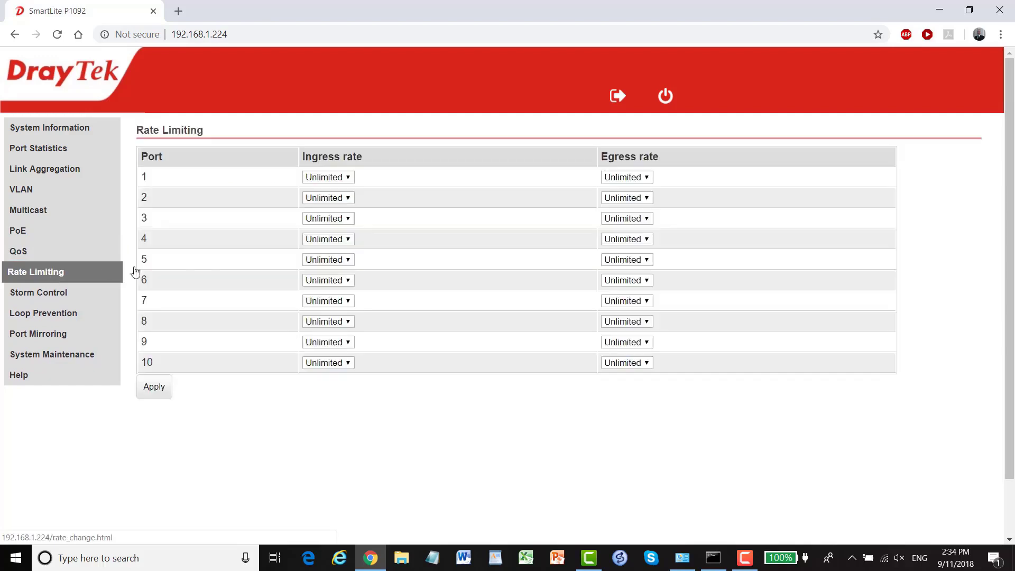
click(56, 293)
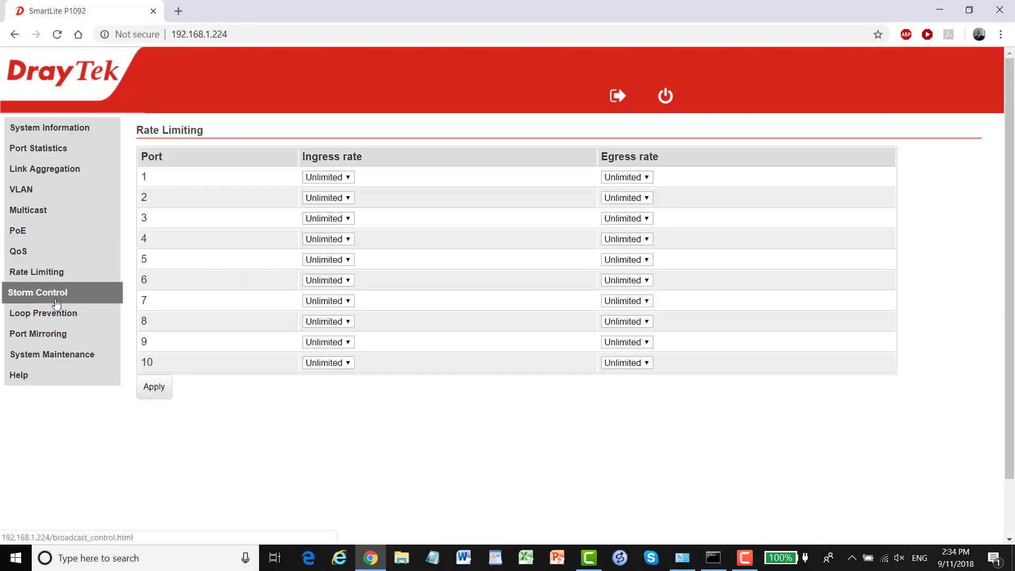
click(57, 314)
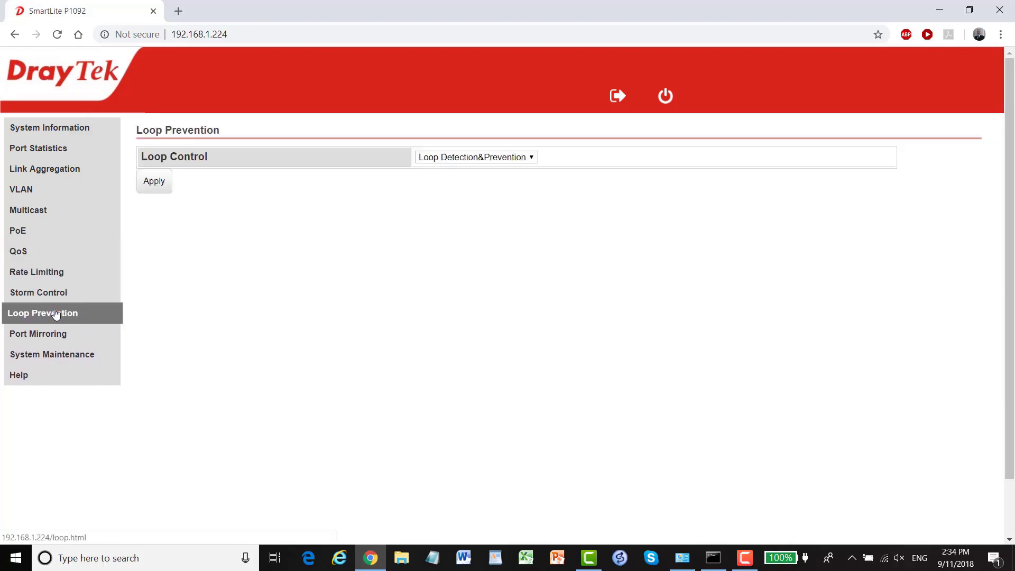
click(48, 336)
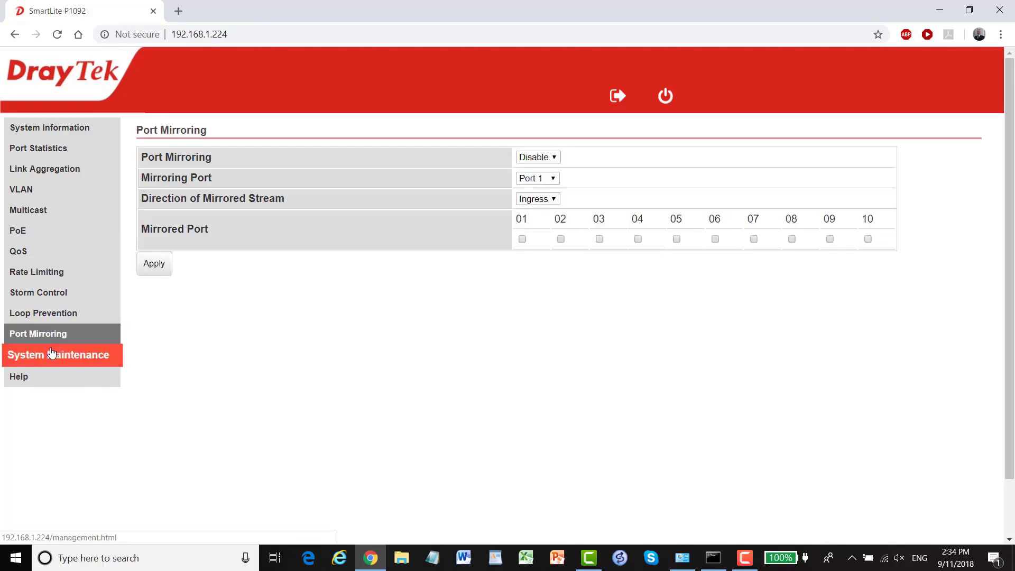
click(51, 355)
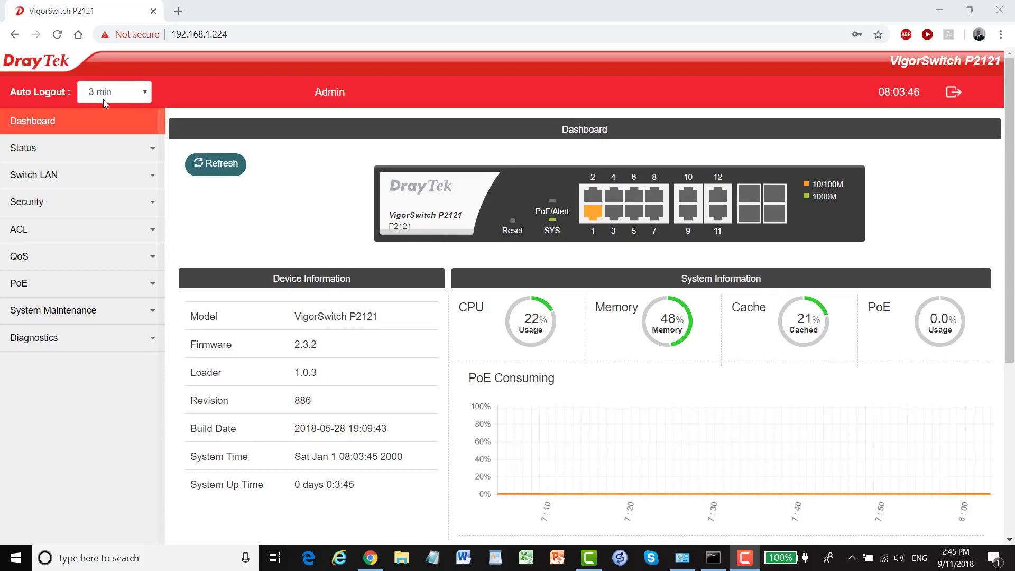
Keep auto logout at 3 min, then view Status > Port Bandwidth Utilization.
click(147, 96)
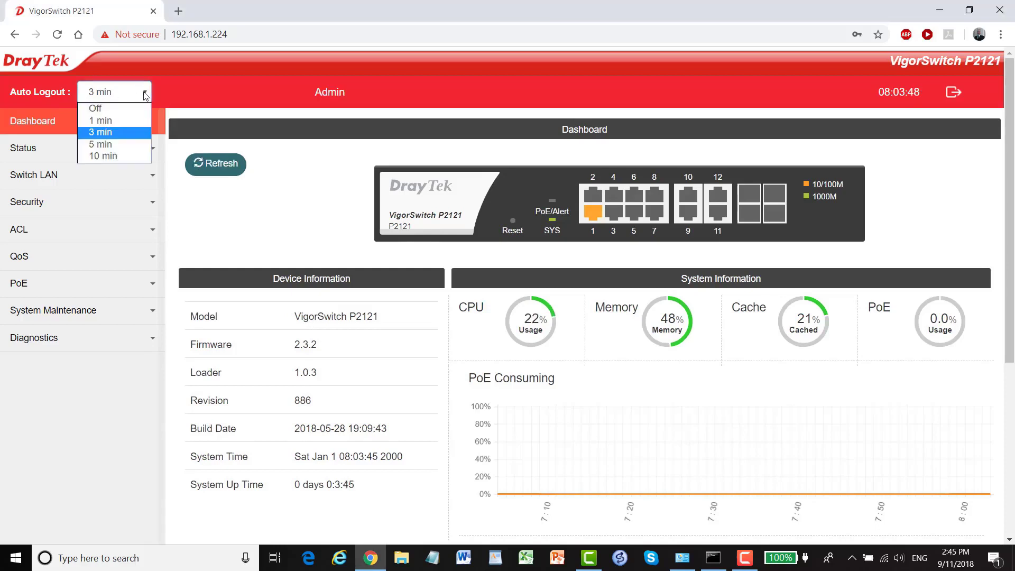
click(146, 96)
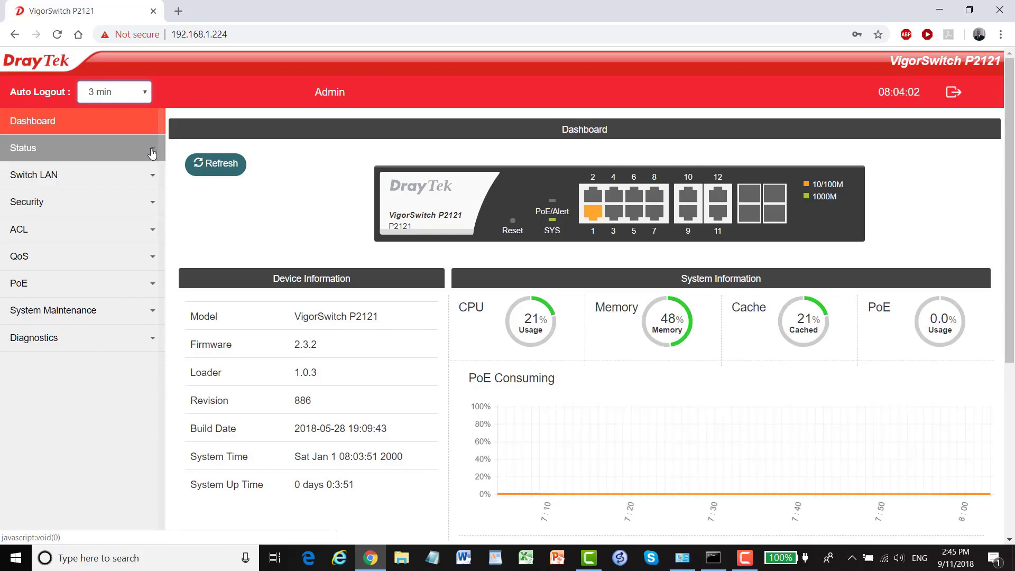
click(152, 153)
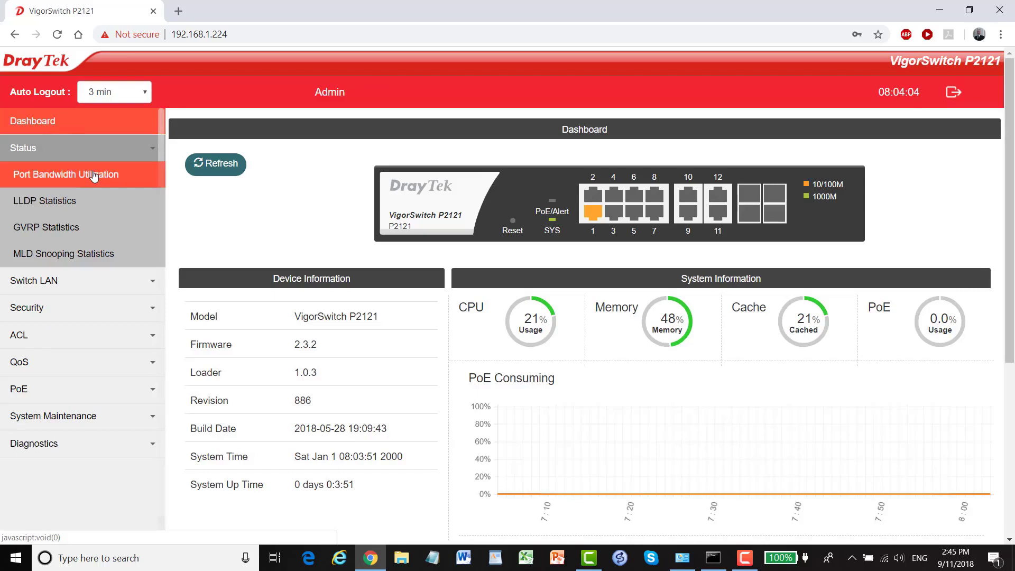
click(71, 179)
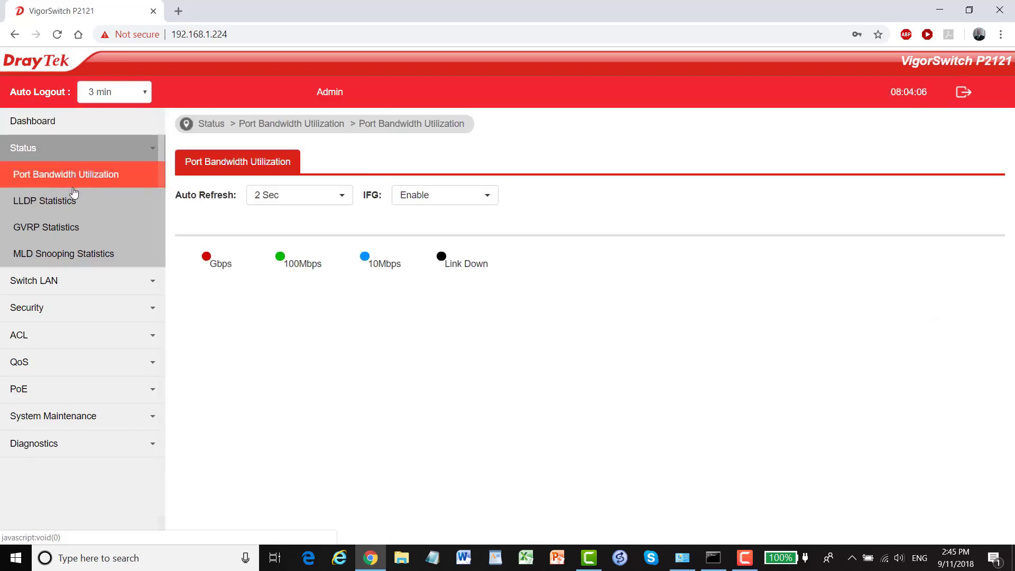
scroll(567, 317, down, 3)
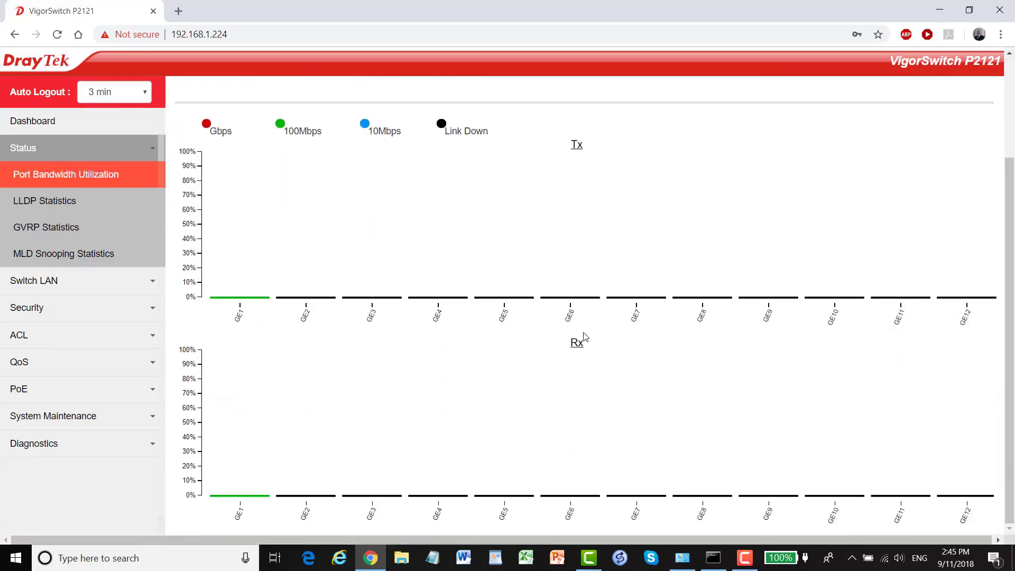
View the LLDP and GVRP statistics, then the MLD Snooping statistics with Tx rows.
click(71, 202)
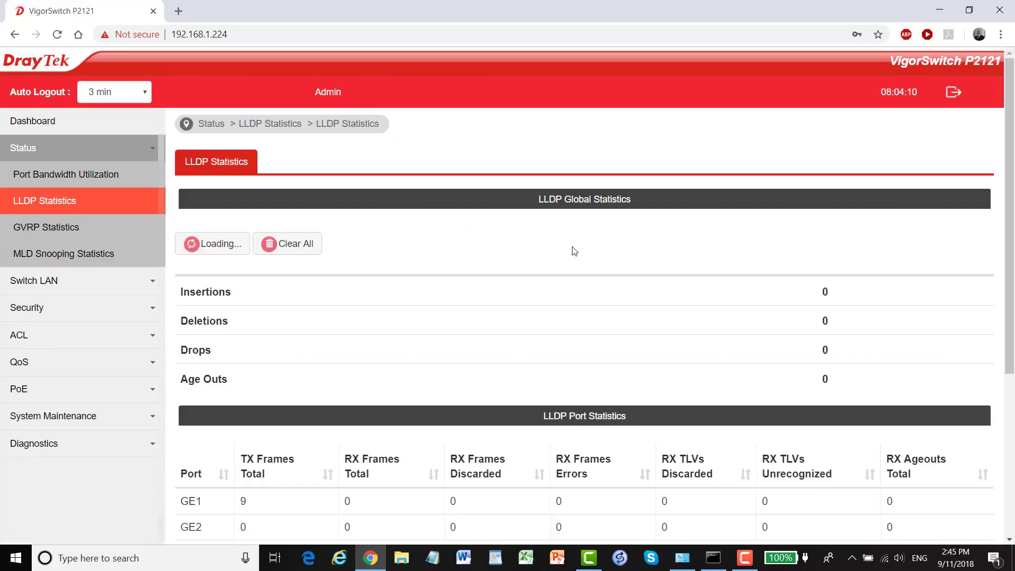
scroll(575, 251, down, 5)
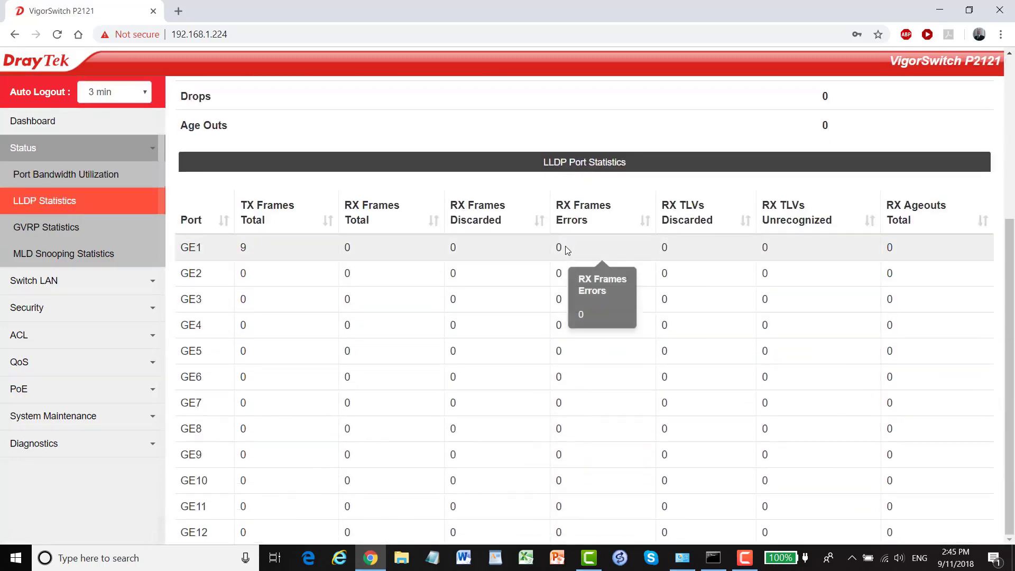
click(51, 227)
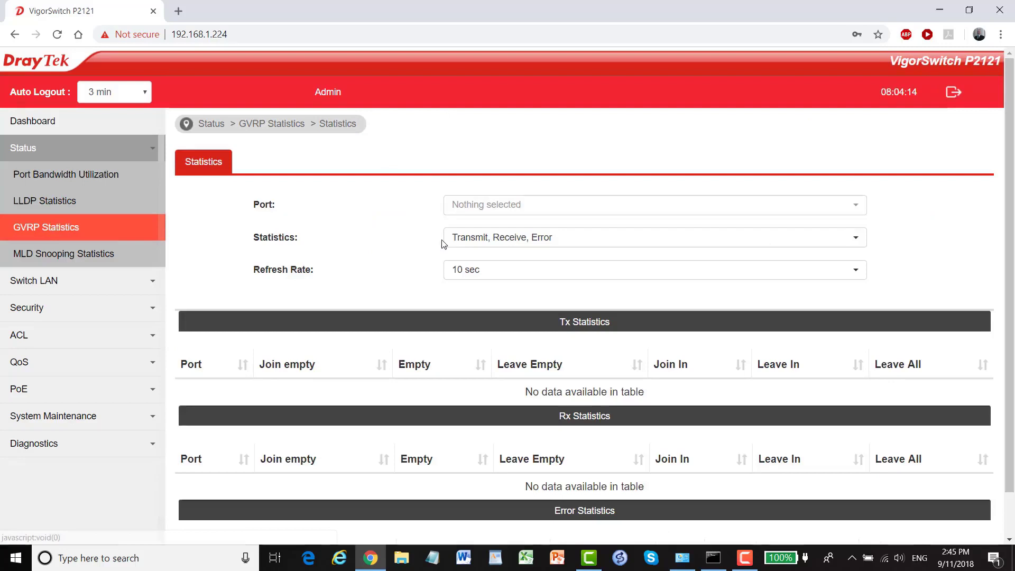
scroll(443, 243, down, 1)
scroll(443, 244, down, 1)
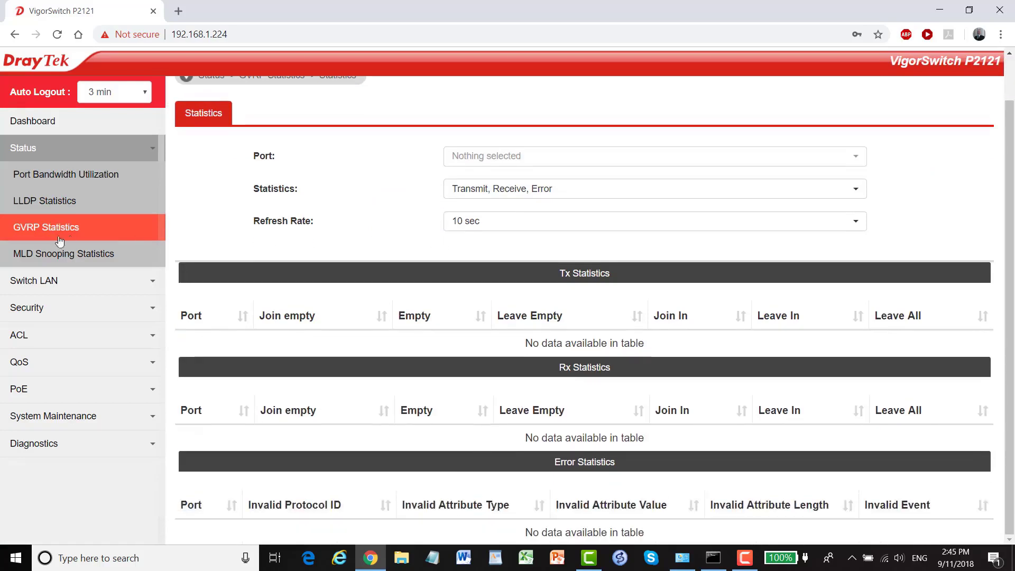
click(45, 254)
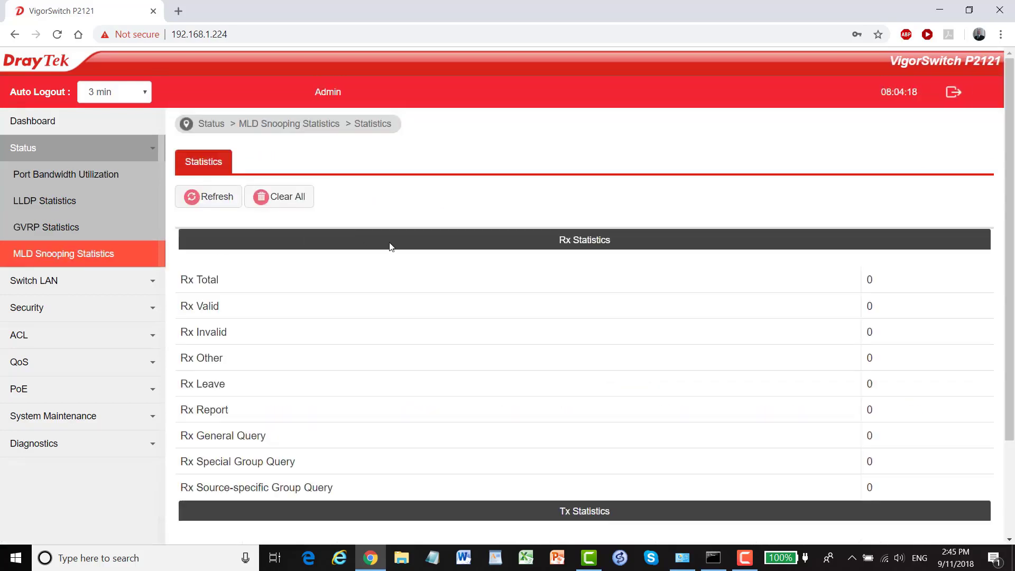
scroll(391, 247, down, 2)
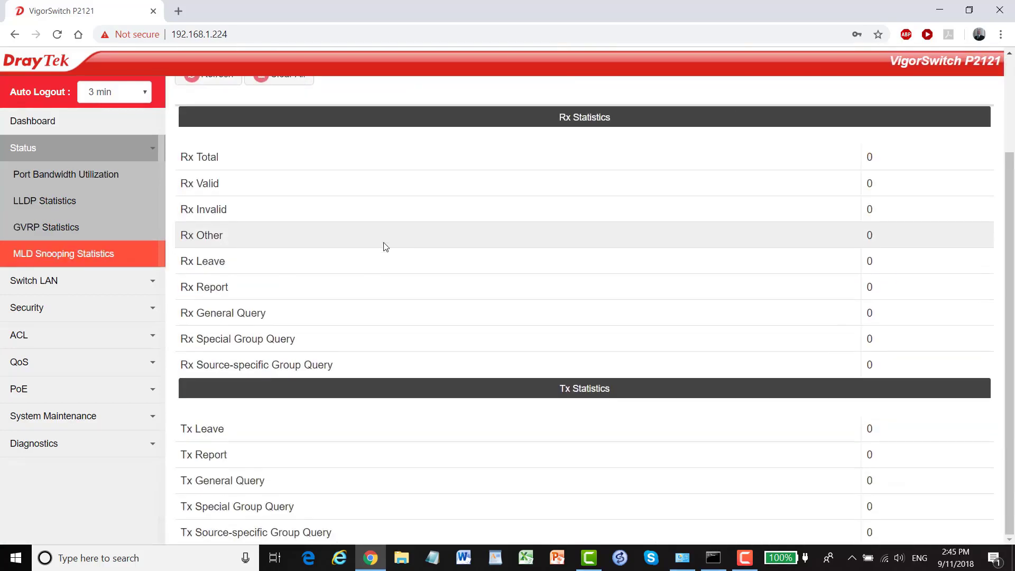
Under Switch LAN, view the IP address, IPv6, management VLAN and Port Setting pages.
click(62, 284)
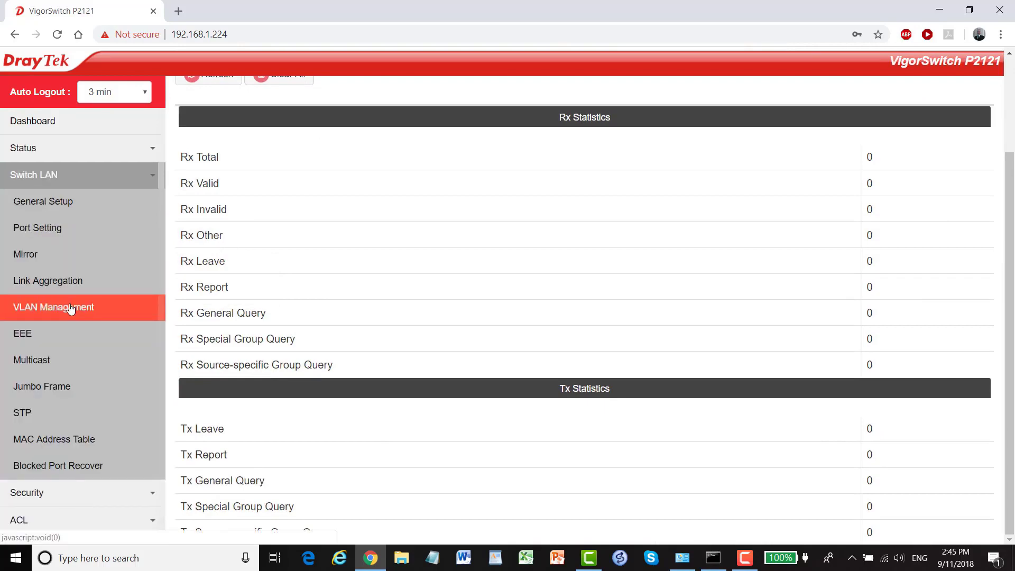
click(64, 203)
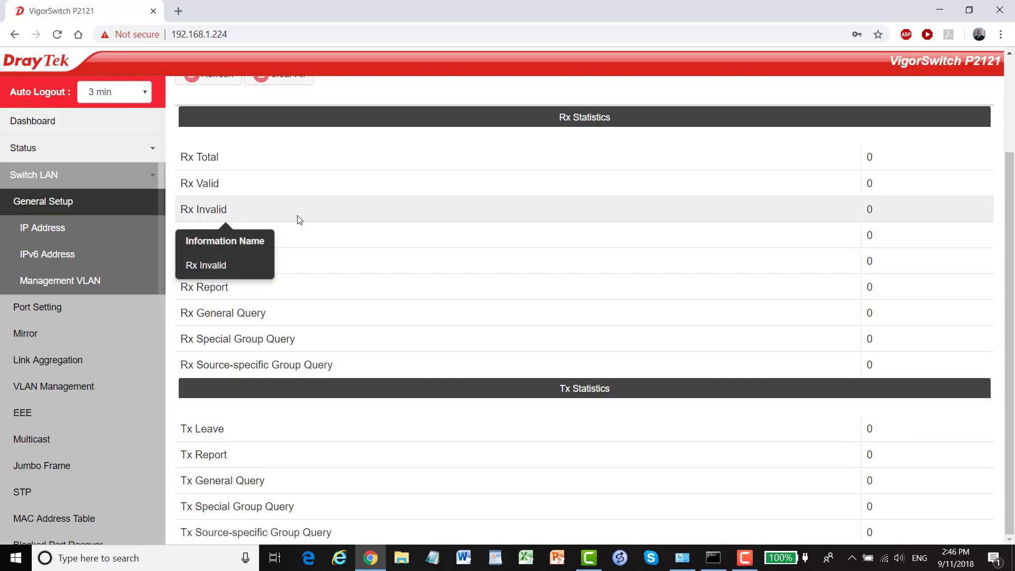
scroll(264, 227, up, 3)
click(61, 227)
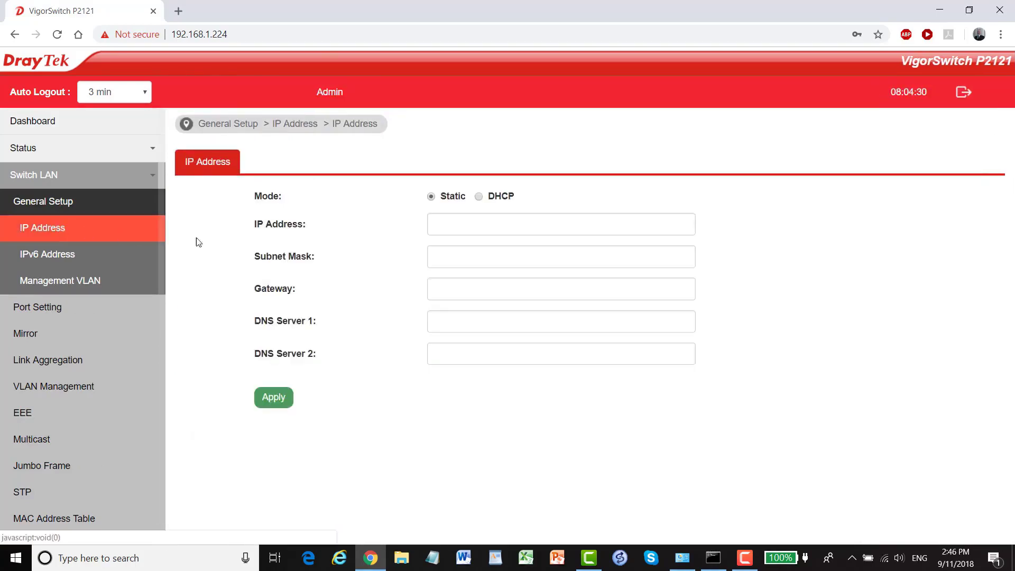
click(78, 258)
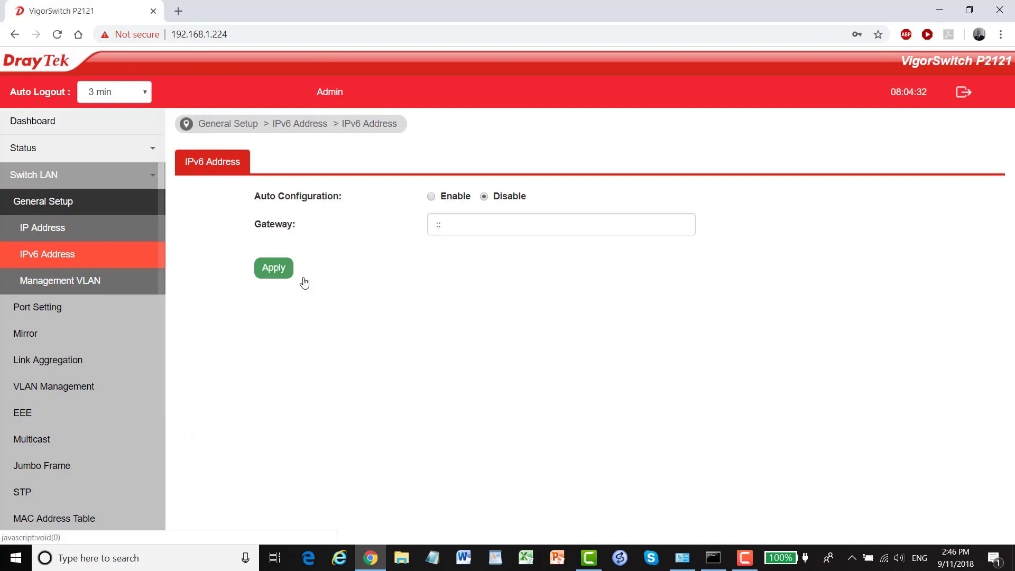
click(65, 280)
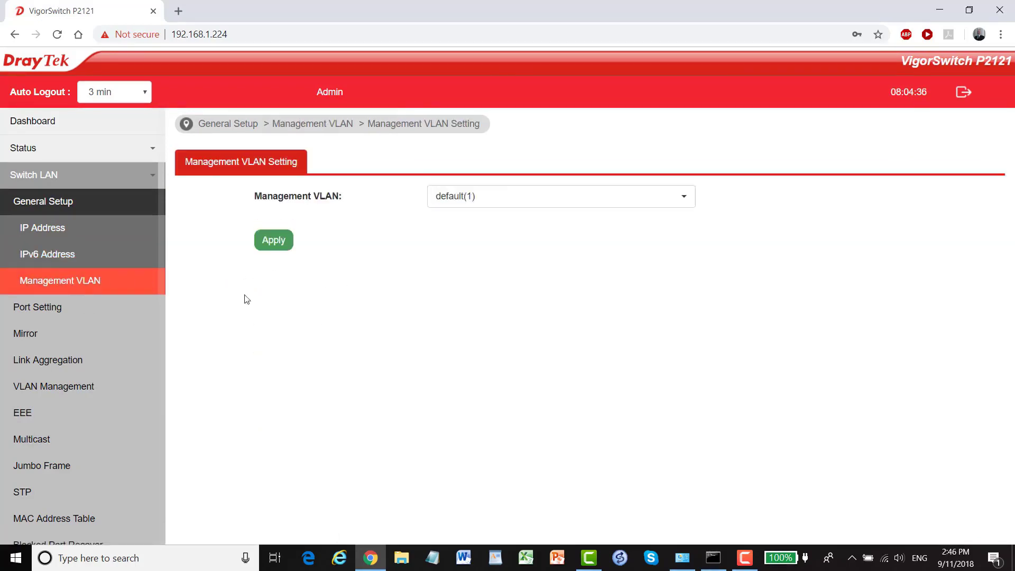
click(48, 308)
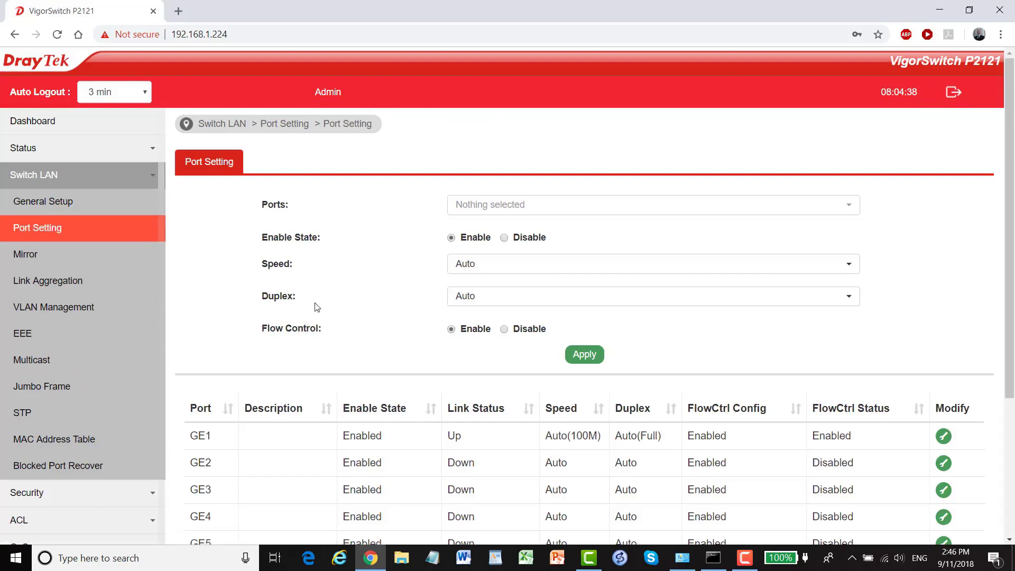
scroll(332, 285, down, 4)
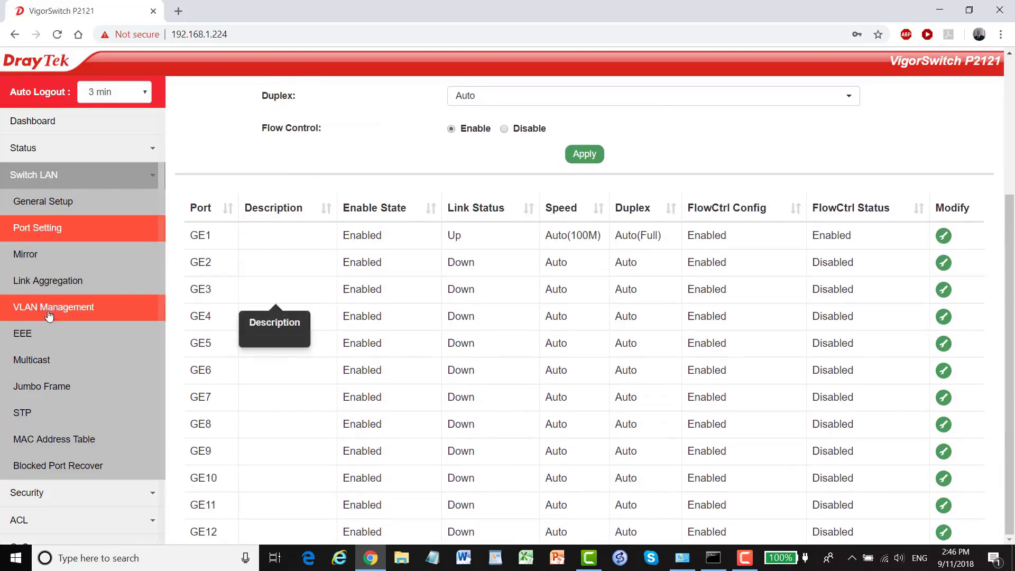
View port mirroring and link aggregation, then expand the VLAN Management options.
click(24, 256)
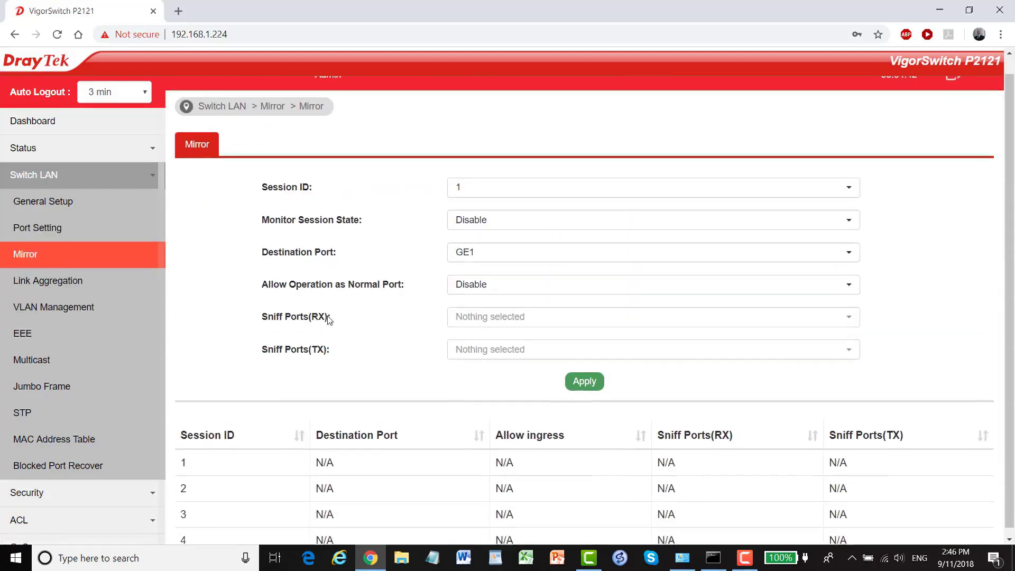
click(58, 284)
click(56, 285)
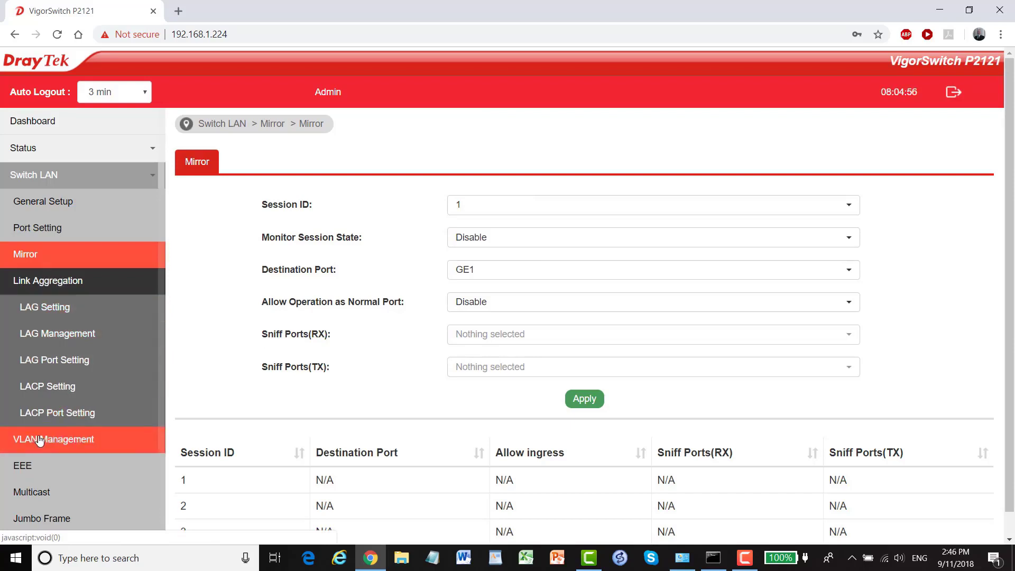
click(59, 438)
scroll(122, 323, down, 5)
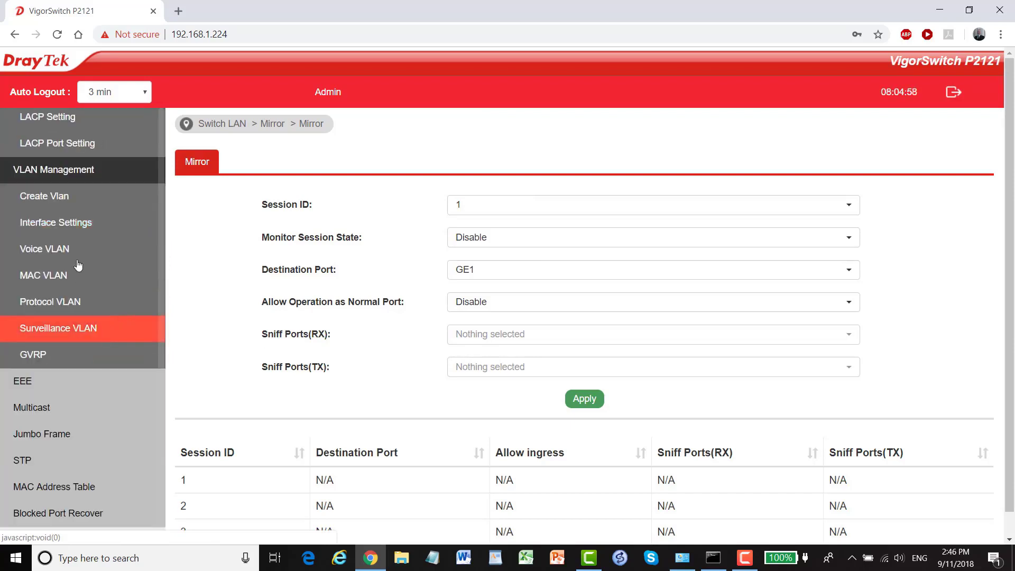
Step through Create VLAN, Interface, Voice, MAC, Protocol and Surveillance VLAN pages to GVRP.
click(55, 200)
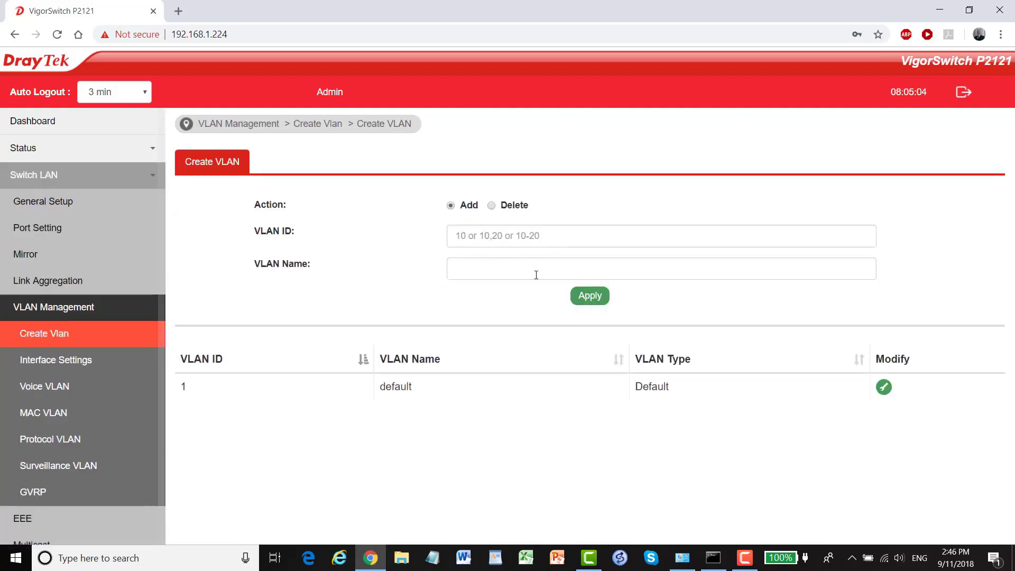
click(38, 362)
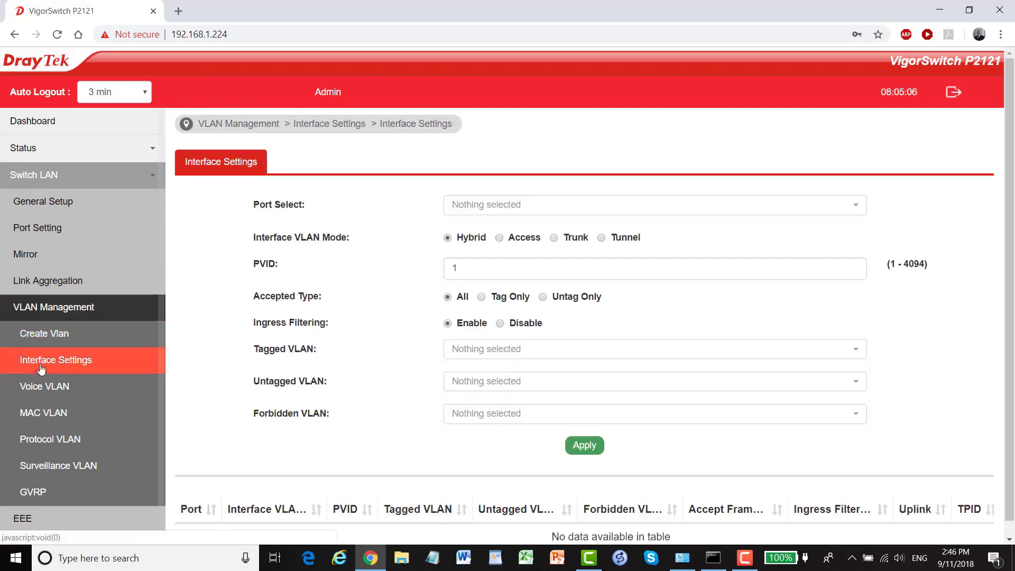
click(42, 386)
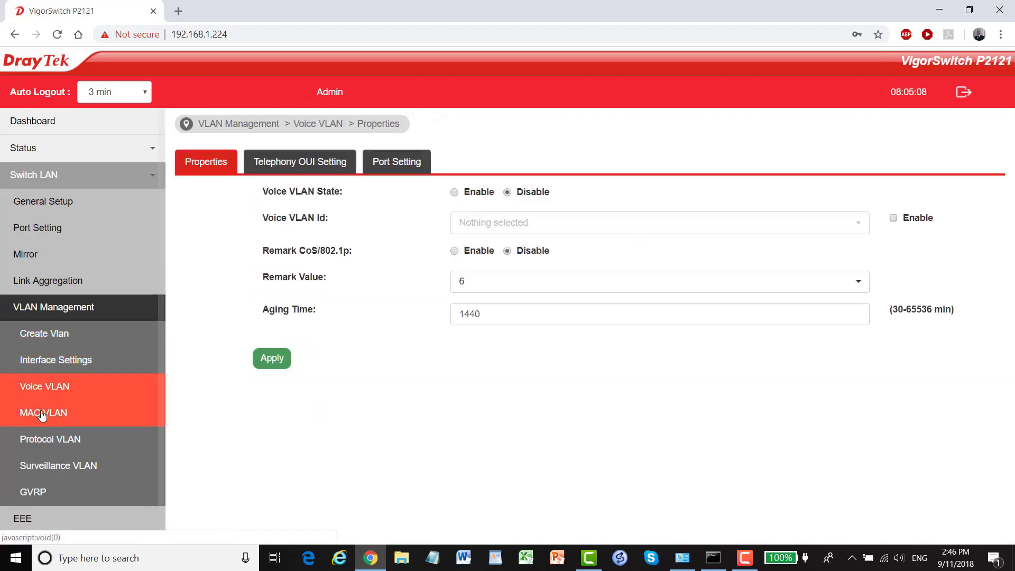
click(42, 414)
click(48, 440)
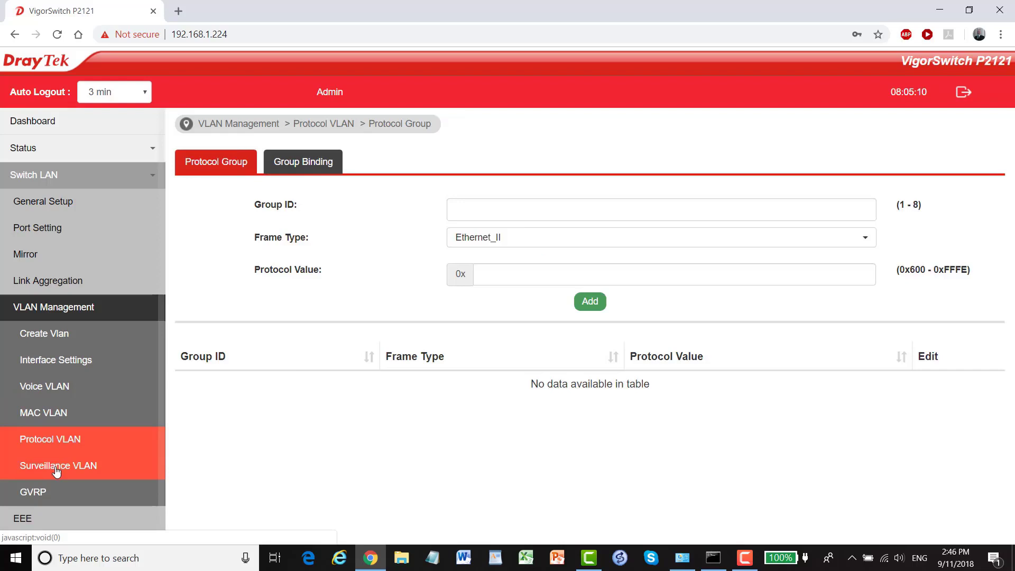
click(57, 468)
click(37, 492)
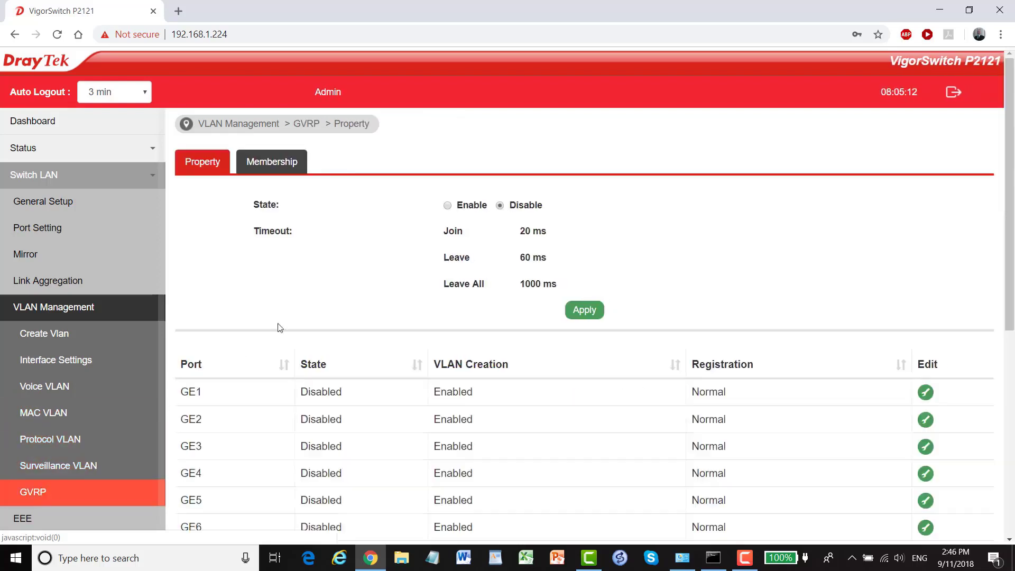
scroll(326, 353, down, 7)
scroll(113, 351, down, 5)
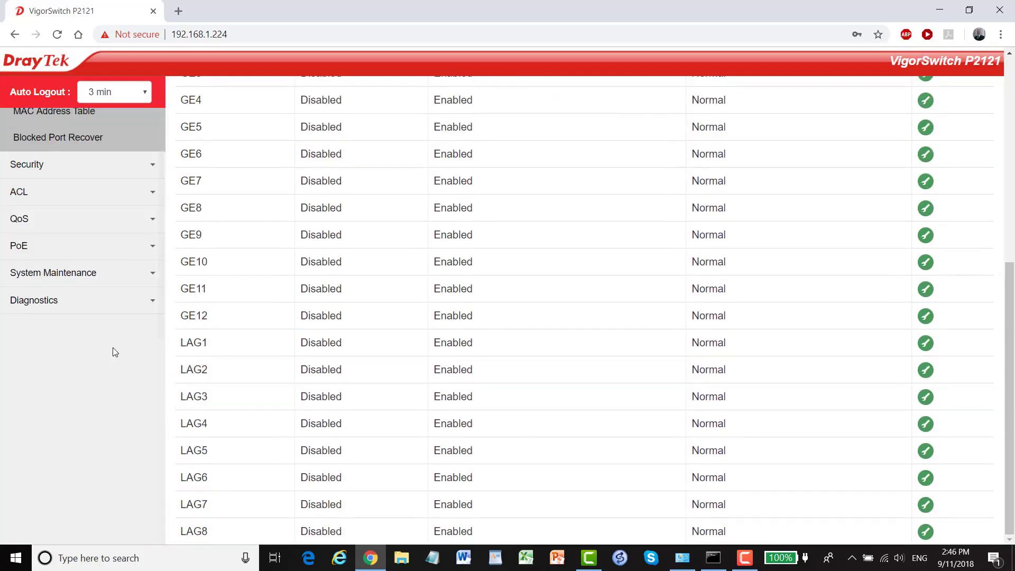
Under Security, view the RADIUS, TACACS+ and management access authentication and profile pages.
click(25, 165)
click(44, 232)
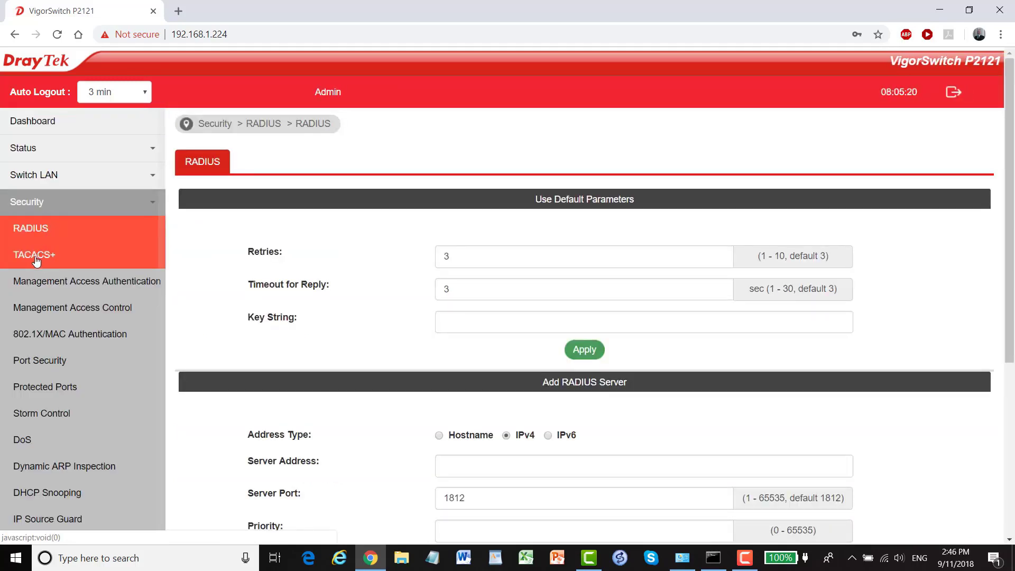
click(37, 256)
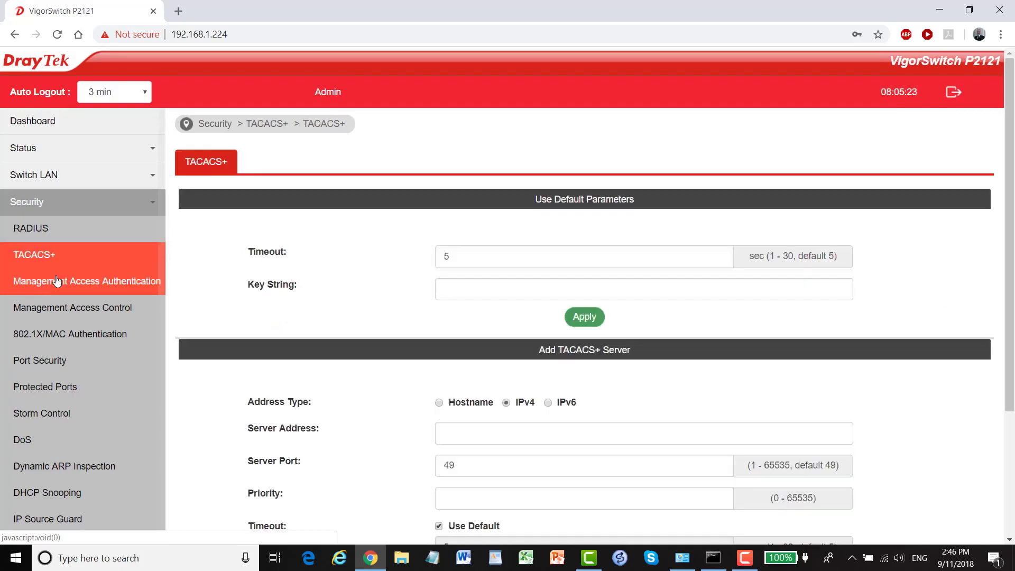
click(57, 281)
click(103, 316)
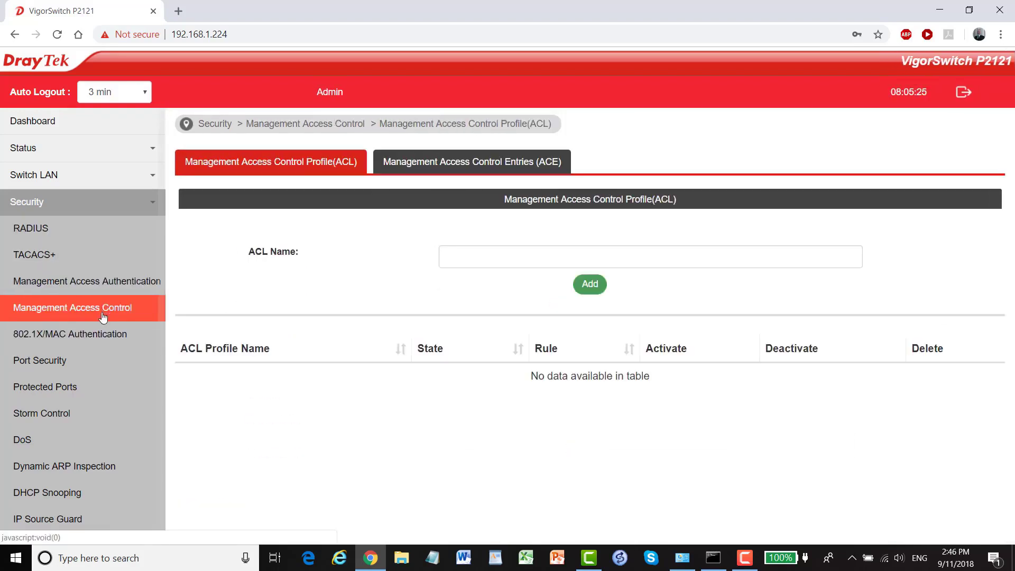
Step through the 802.1X/MAC Authentication sub-pages and the Port Security page.
click(74, 341)
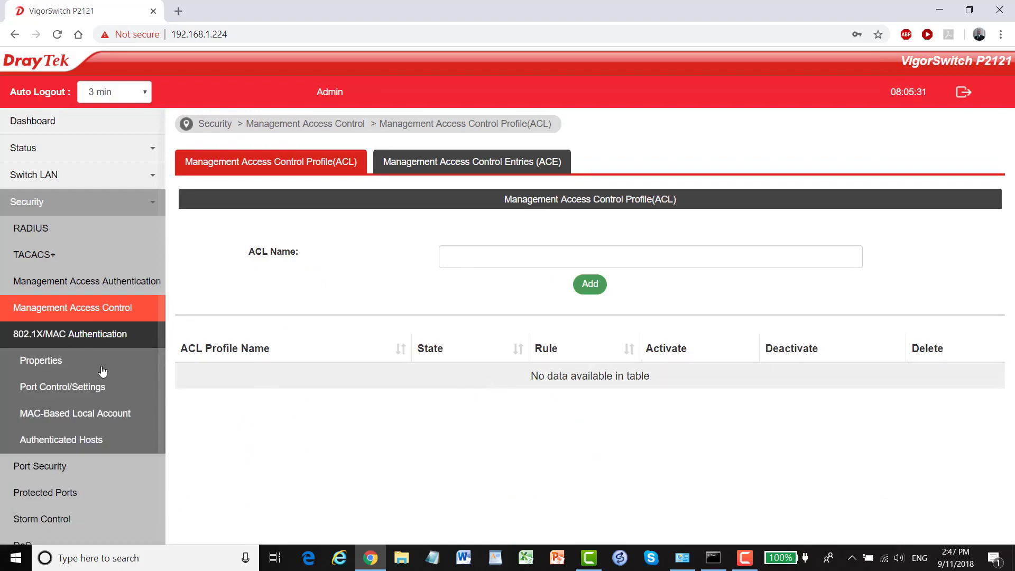
click(45, 364)
click(51, 388)
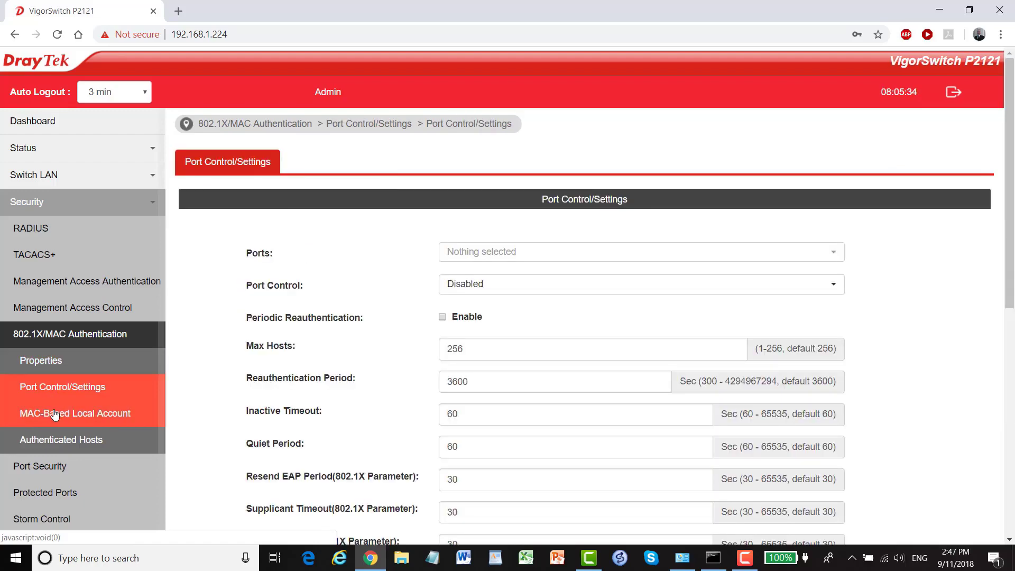
click(55, 415)
click(57, 442)
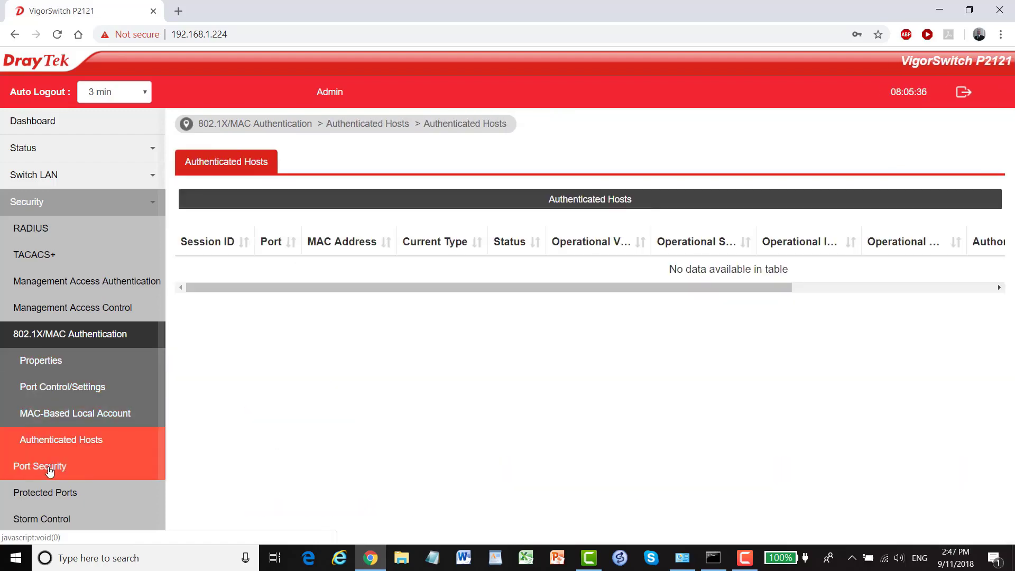
click(49, 467)
View the Protected Ports page and the Storm Control properties and per-port settings.
scroll(439, 283, down, 2)
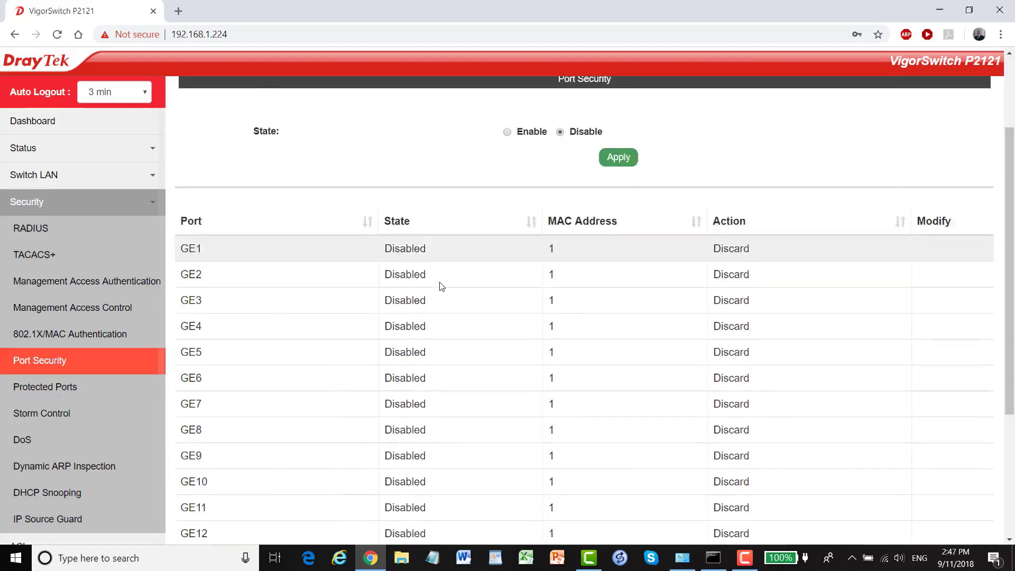
scroll(438, 289, down, 3)
scroll(432, 289, up, 3)
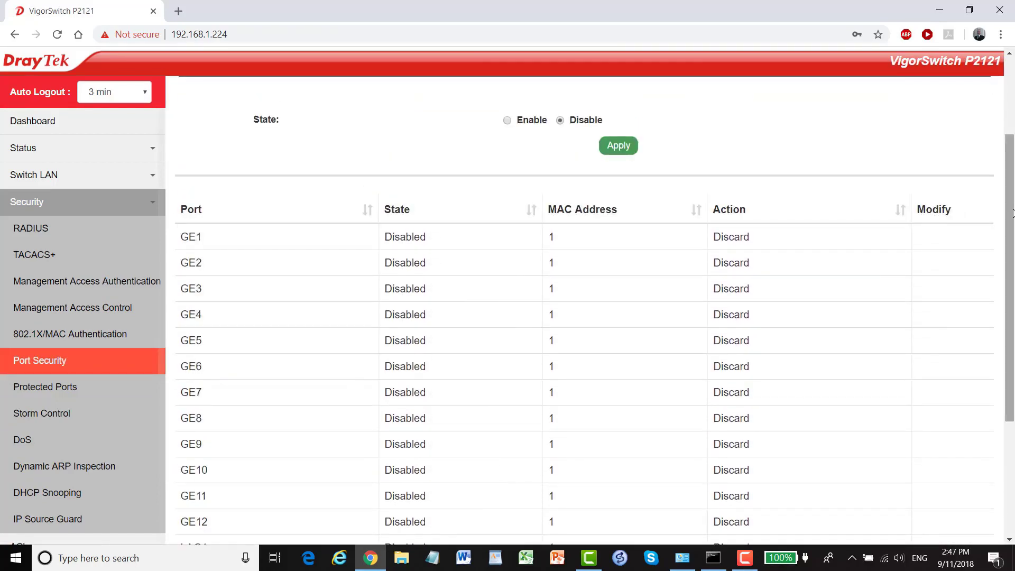
click(55, 386)
scroll(370, 338, down, 3)
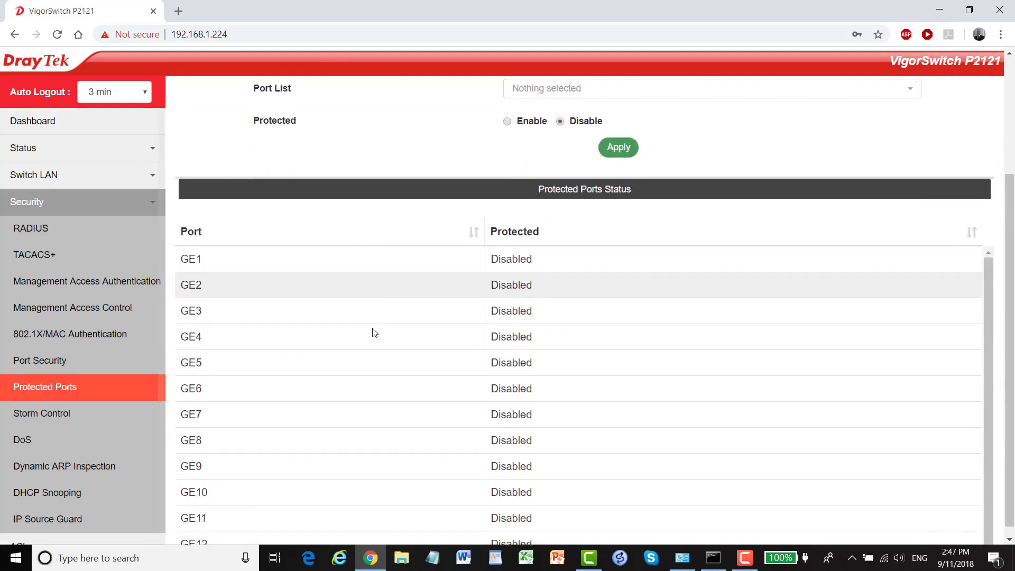
scroll(491, 222, up, 1)
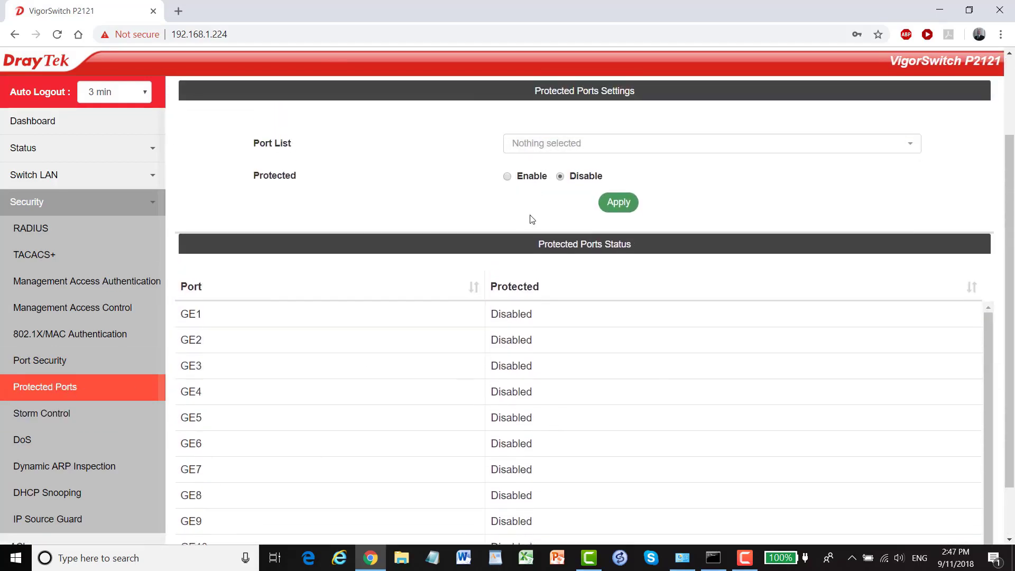
click(46, 413)
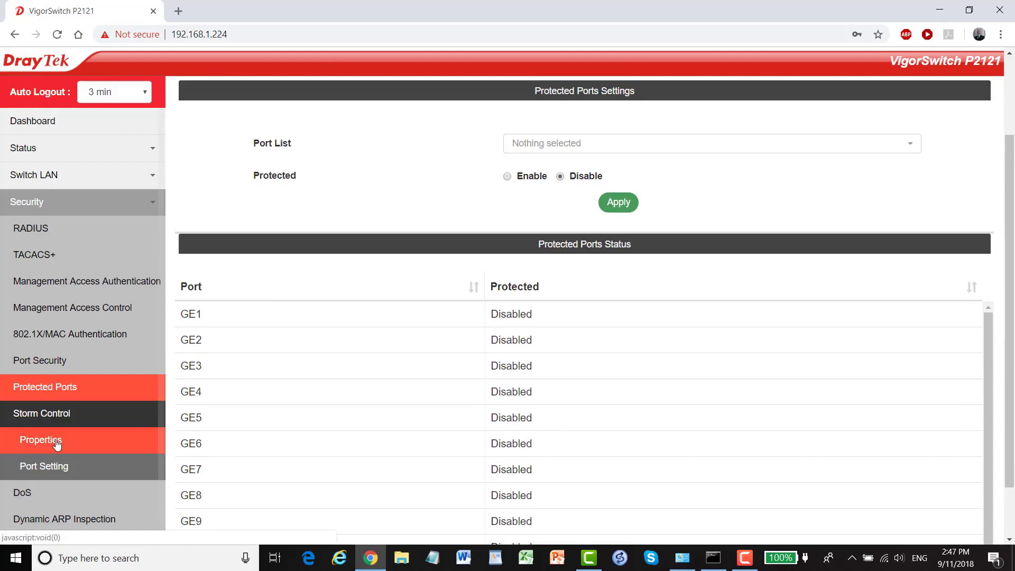
click(57, 445)
click(52, 467)
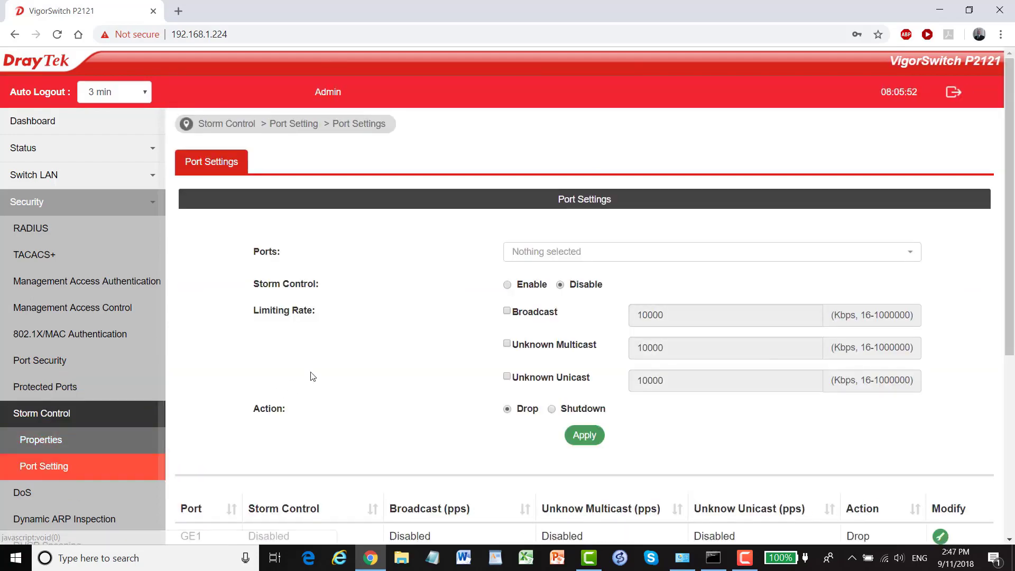
scroll(313, 376, down, 6)
Open DoS Properties and DoS Port Setting, then expand the ACL and QoS menus.
click(51, 489)
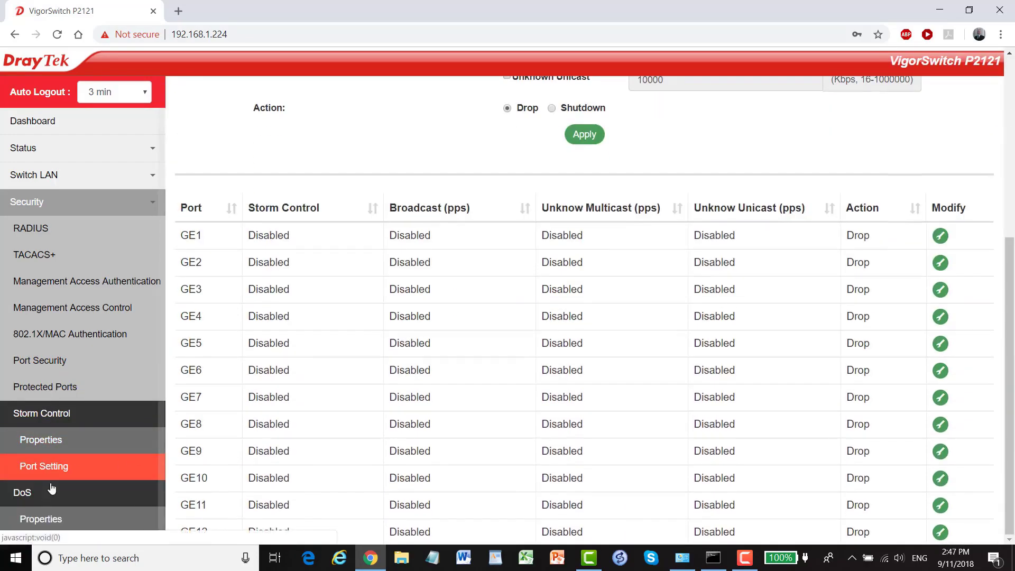
scroll(107, 443, down, 5)
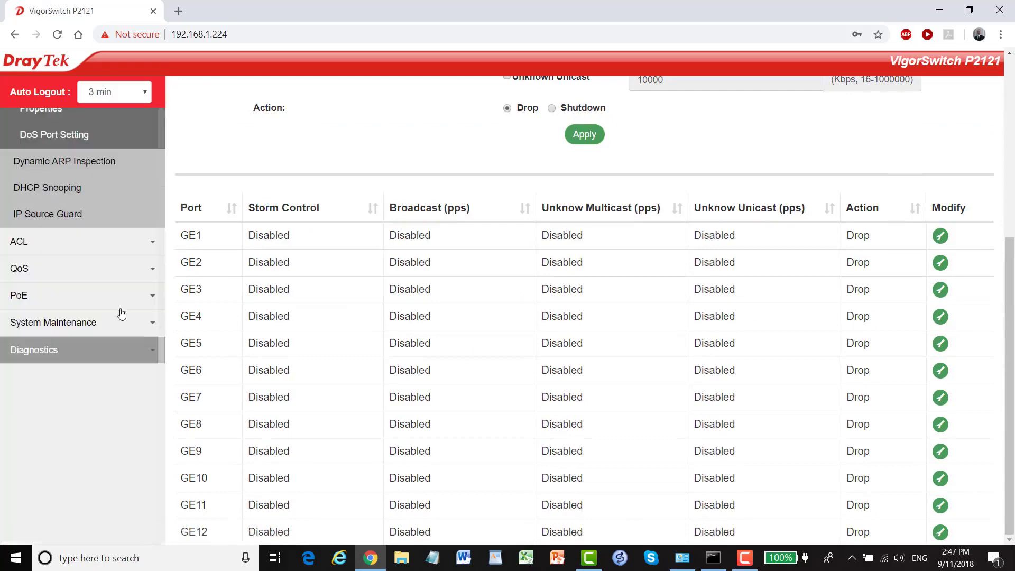
click(40, 109)
click(51, 495)
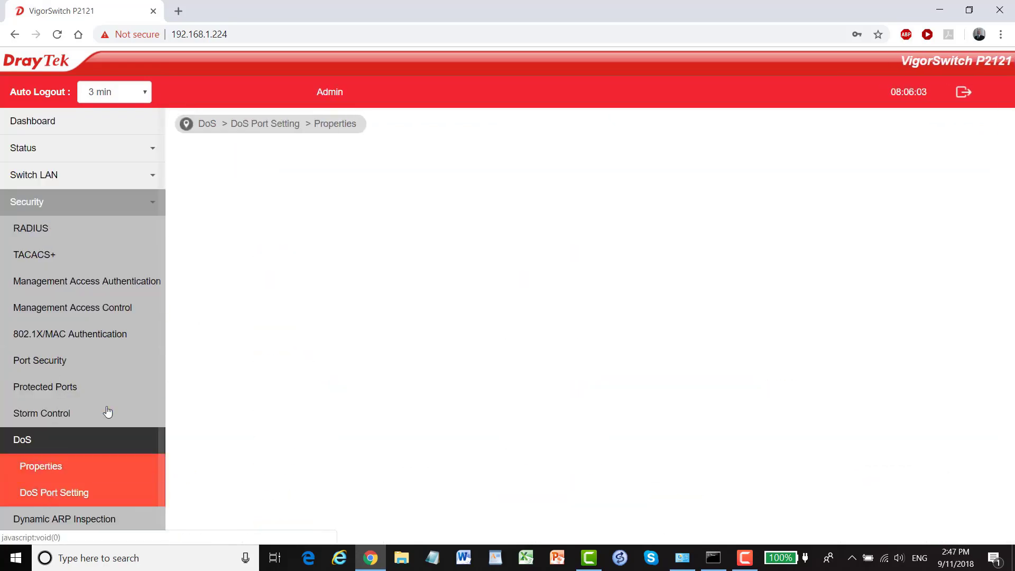
scroll(106, 409, down, 8)
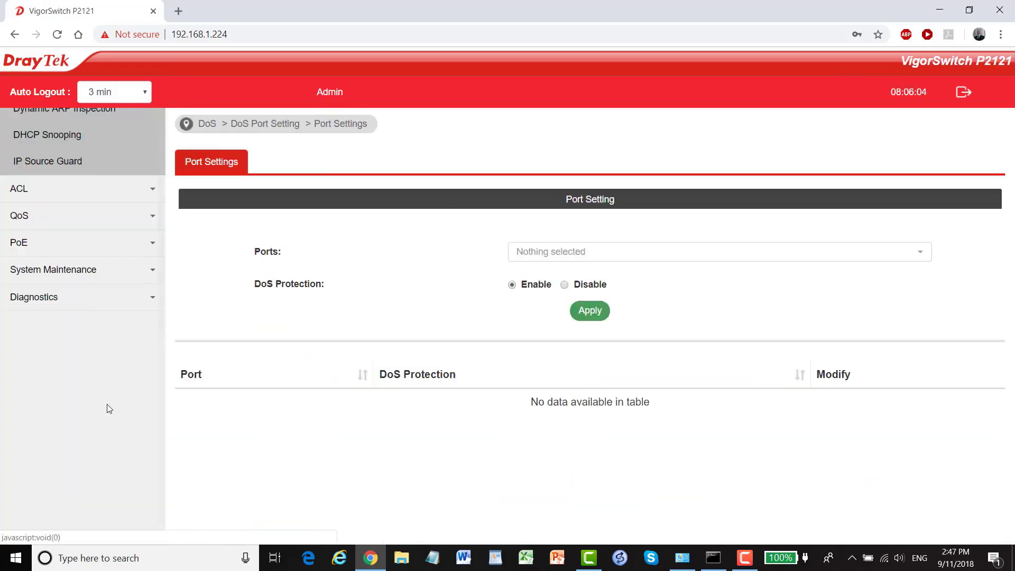
click(56, 192)
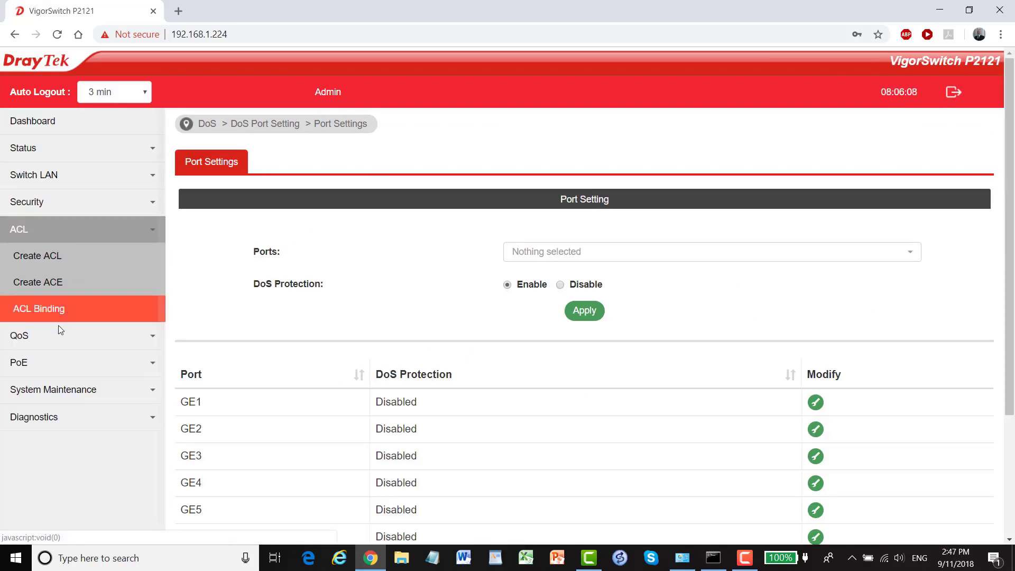
click(50, 336)
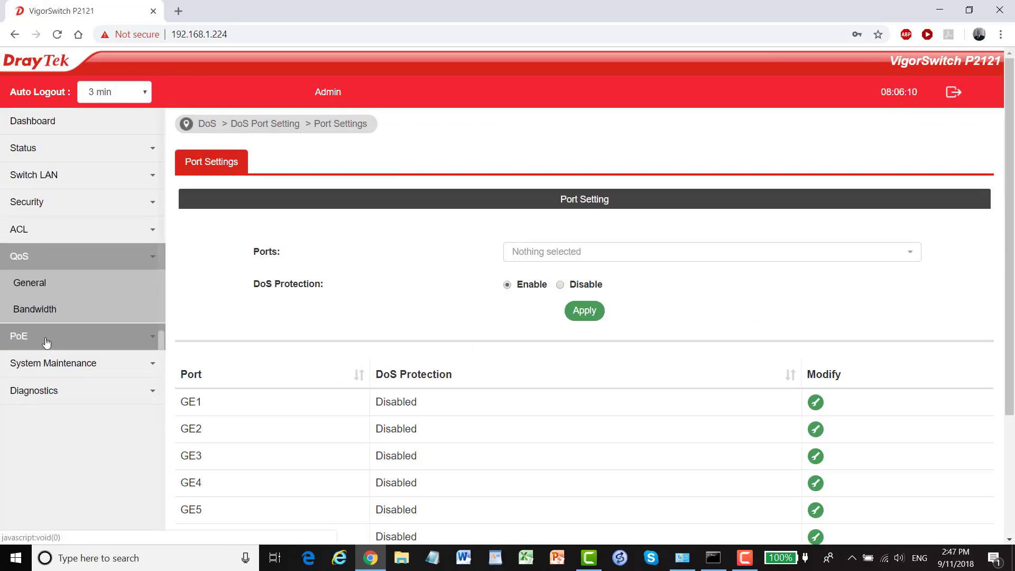
Expand PoE and review the Device Check table.
click(46, 342)
click(59, 369)
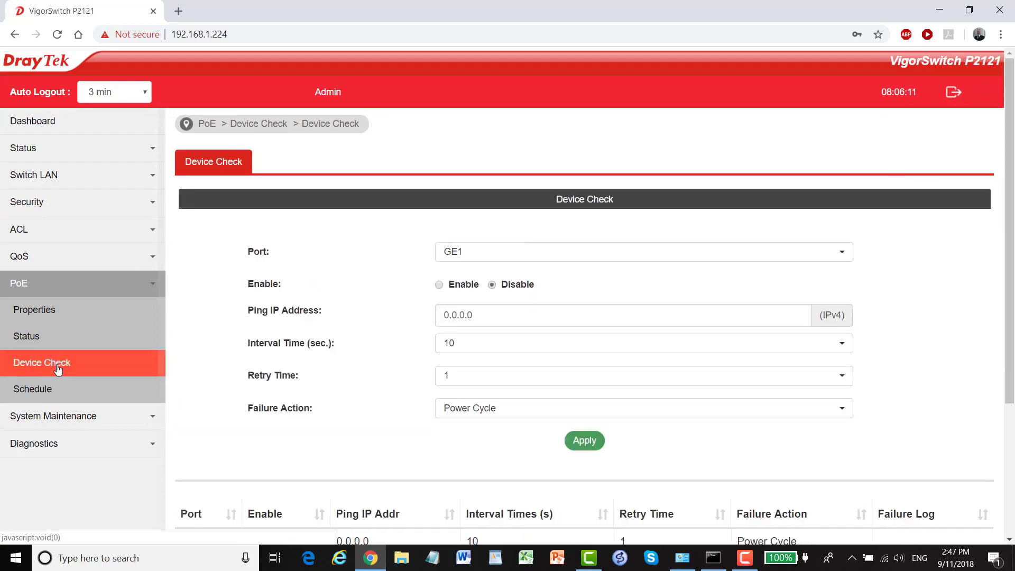
scroll(622, 362, down, 3)
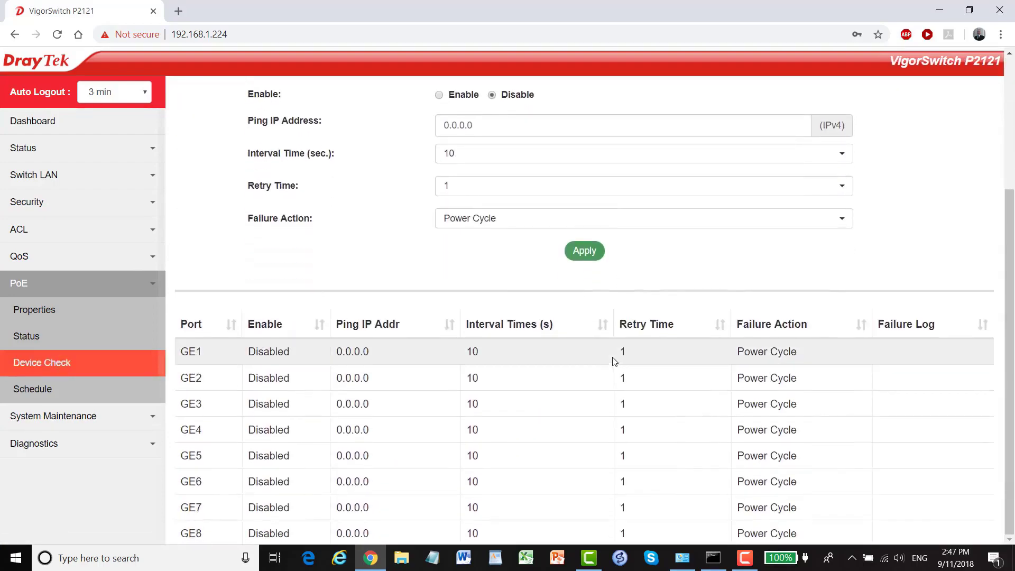
Follow the Schedule warning to PoE Properties, leaving mode Auto and priority Low.
click(19, 392)
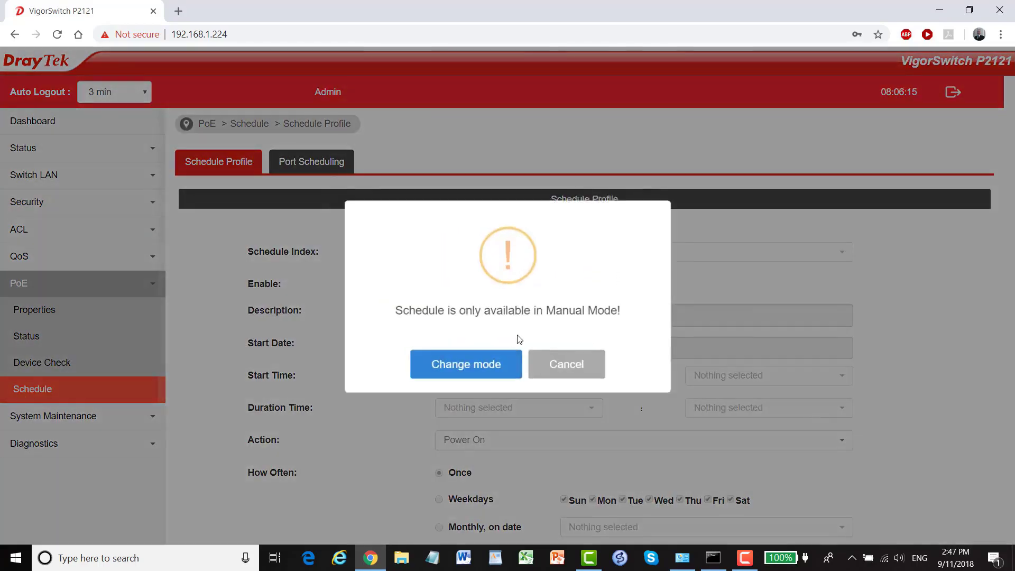
click(493, 371)
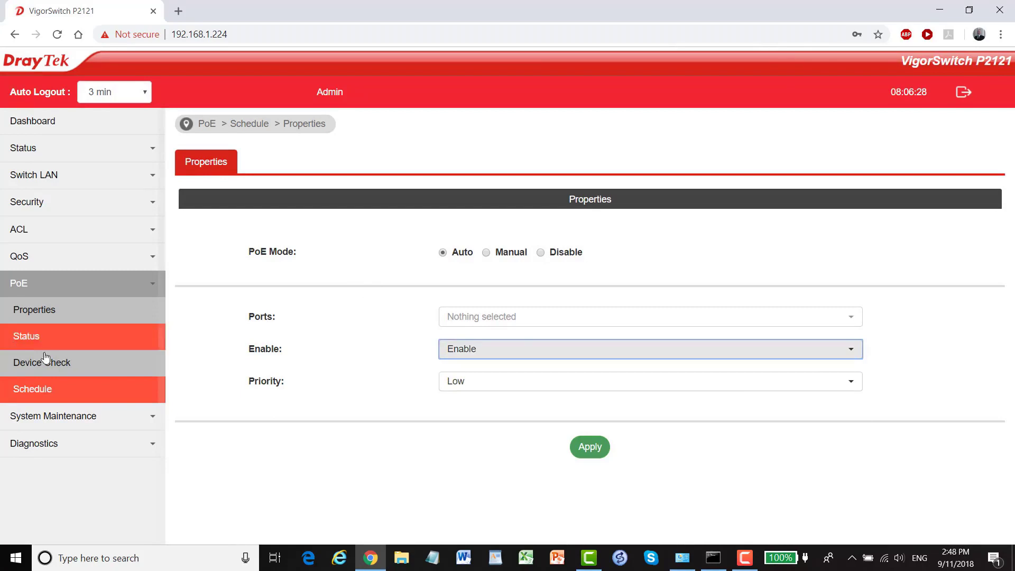
click(852, 389)
click(581, 411)
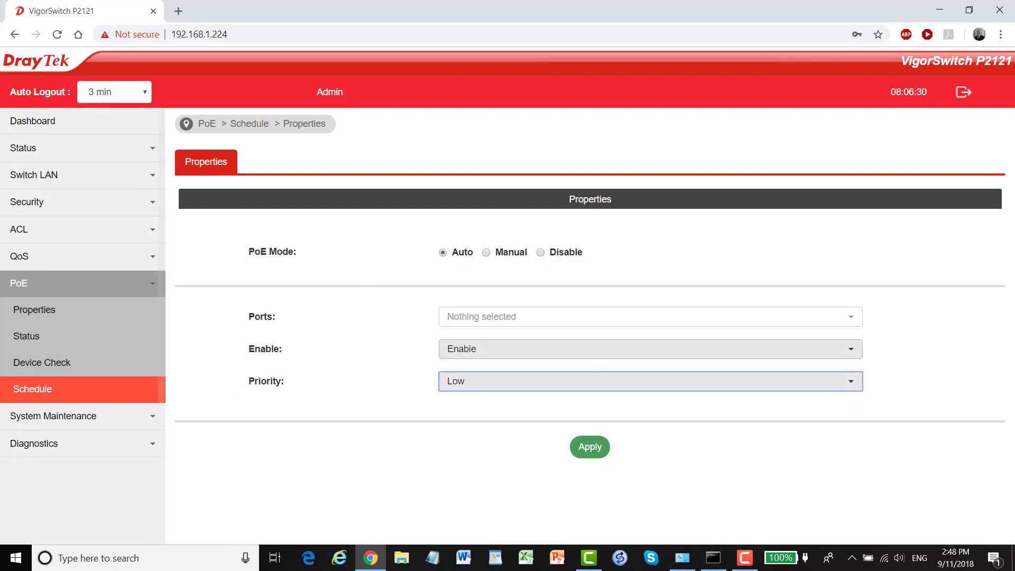
Under System Maintenance, view the Time and Date, Backup Manager and Upgrade Manager pages.
click(56, 423)
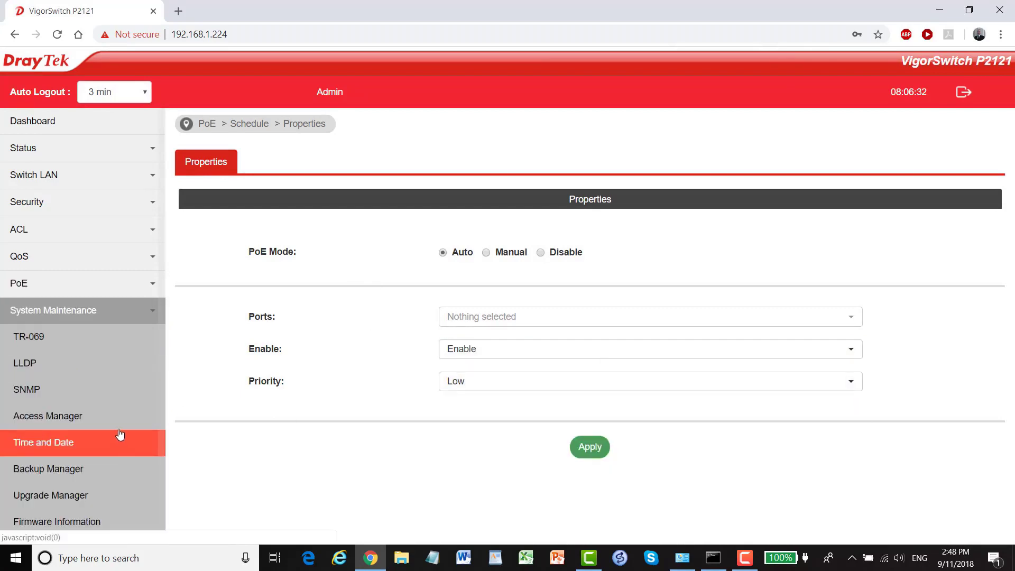
scroll(124, 410, down, 5)
scroll(56, 219, up, 2)
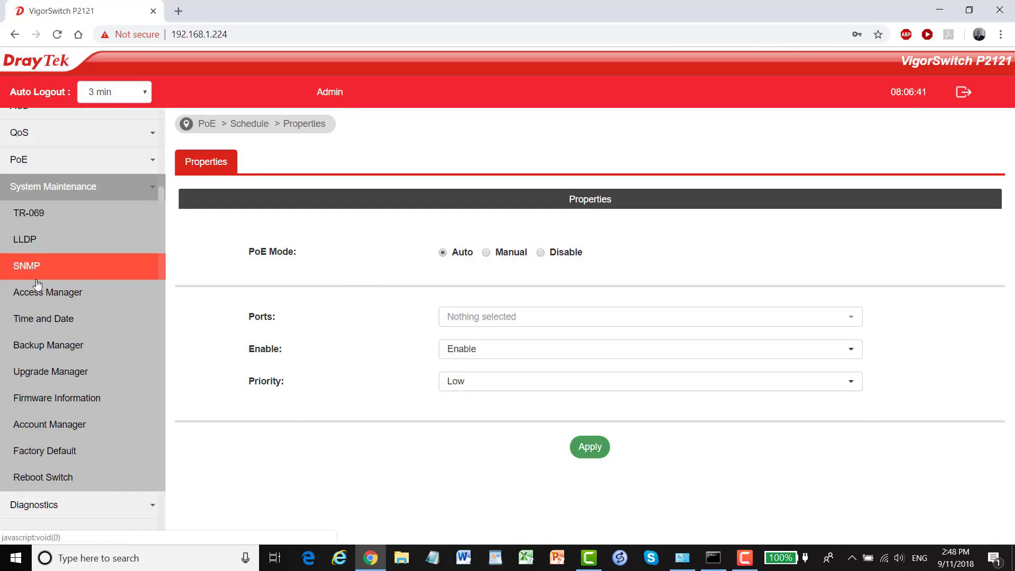
click(46, 323)
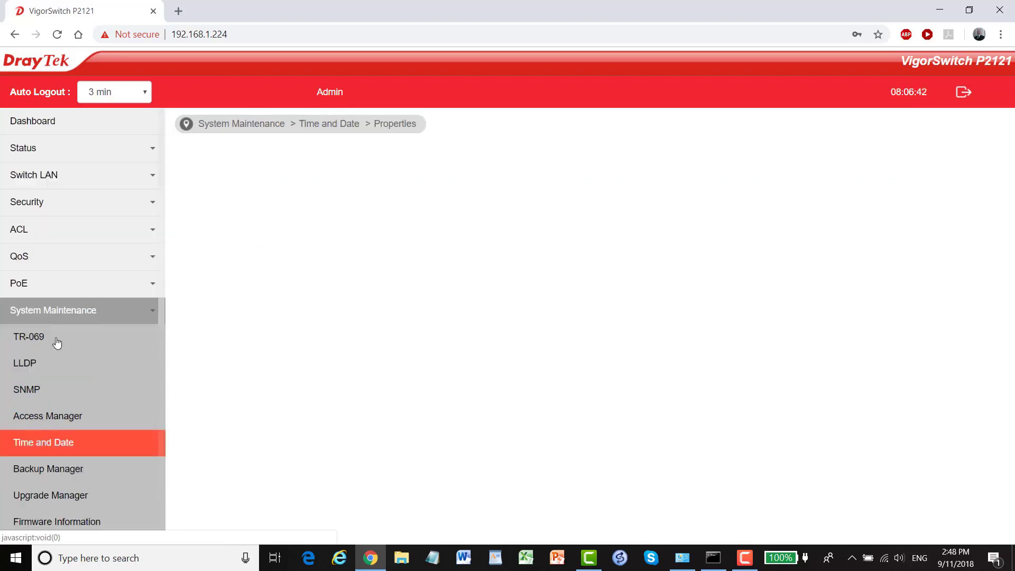
scroll(59, 338, down, 5)
click(59, 231)
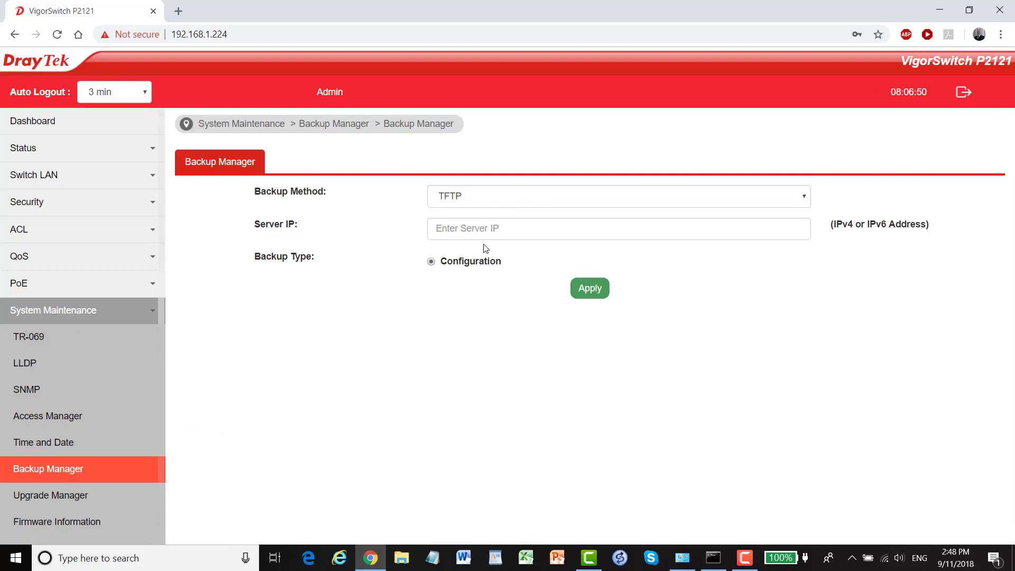
click(74, 494)
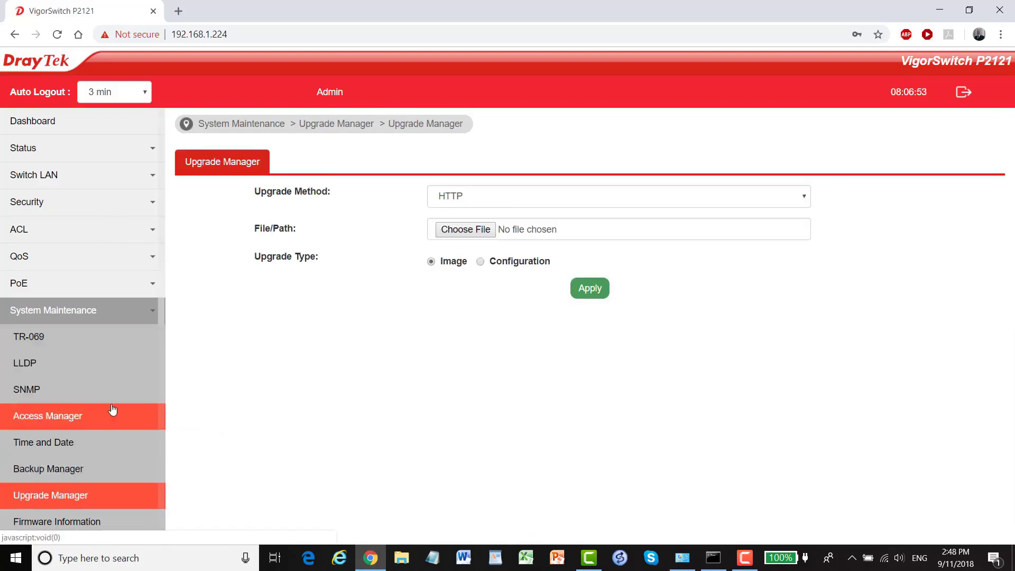
View Firmware Information, Account Manager, Factory Default and Reboot Switch, then expand diagnostics.
scroll(106, 408, down, 5)
click(79, 243)
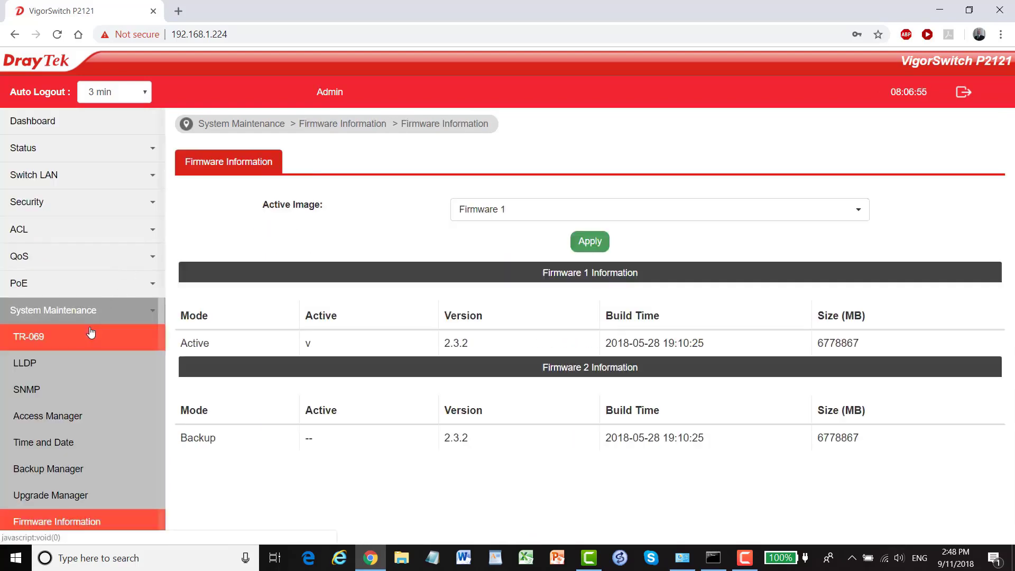
scroll(91, 332, down, 6)
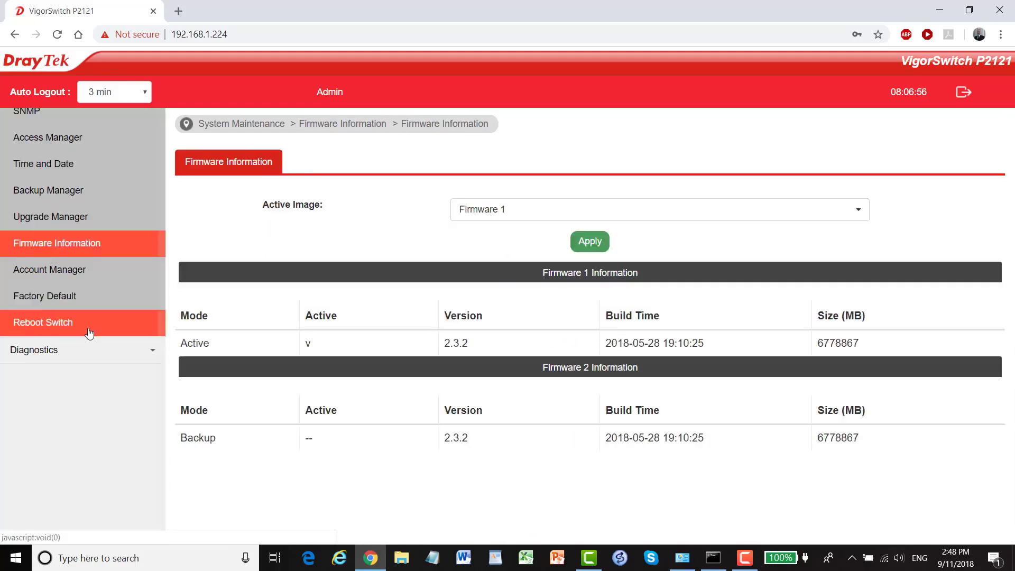
click(62, 273)
scroll(92, 322, down, 5)
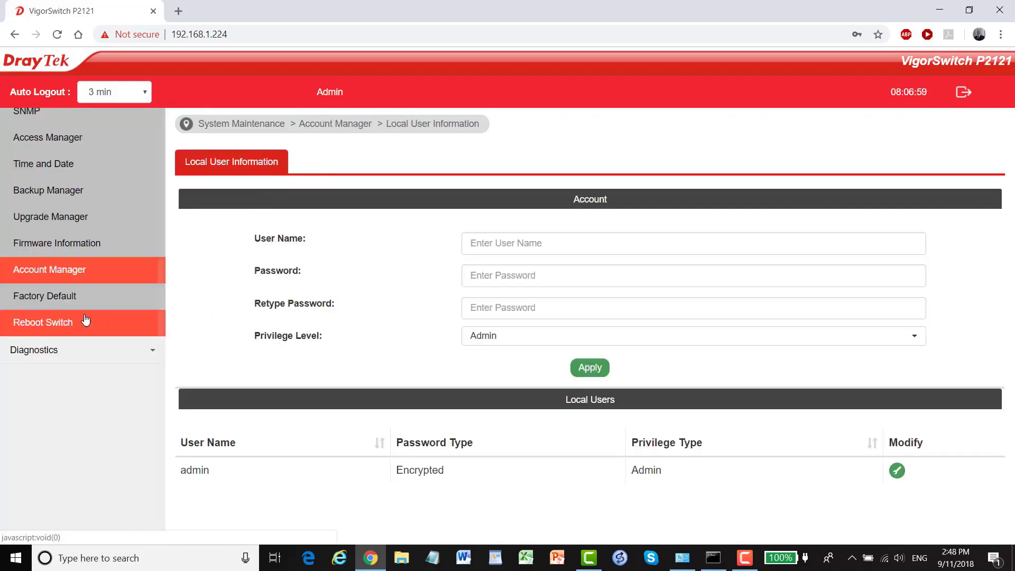
click(54, 294)
scroll(78, 333, down, 5)
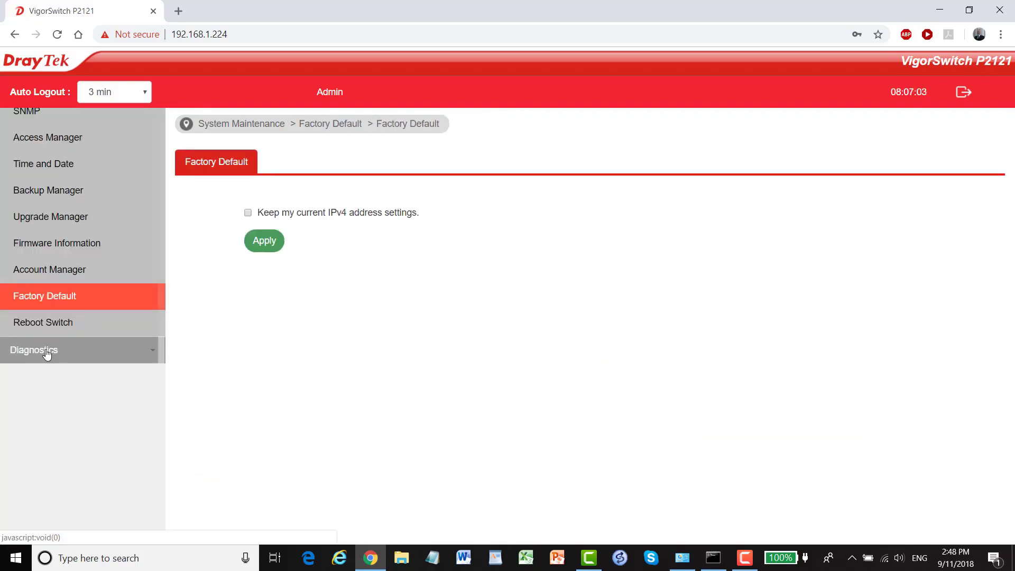
click(47, 322)
scroll(74, 370, down, 5)
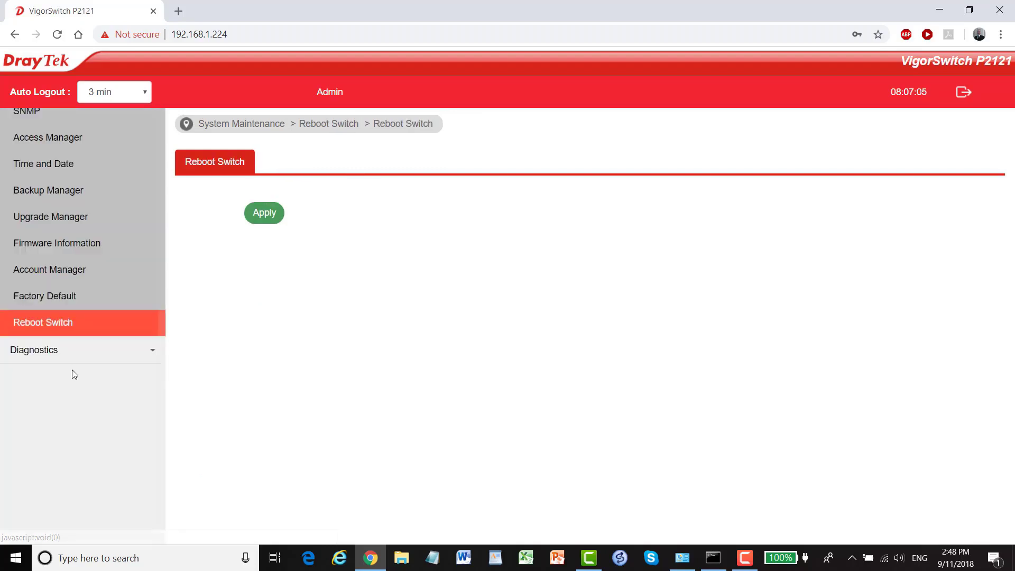
click(51, 352)
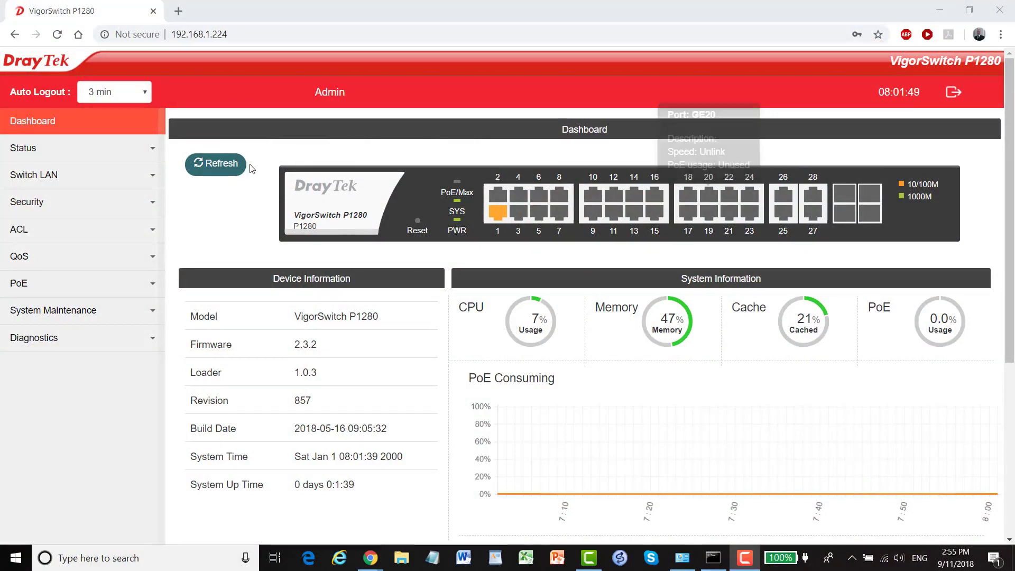
On the P1280, expand Security, ACL, QoS and PoE, then open PoE Properties (mode Auto).
mouse_move(497, 221)
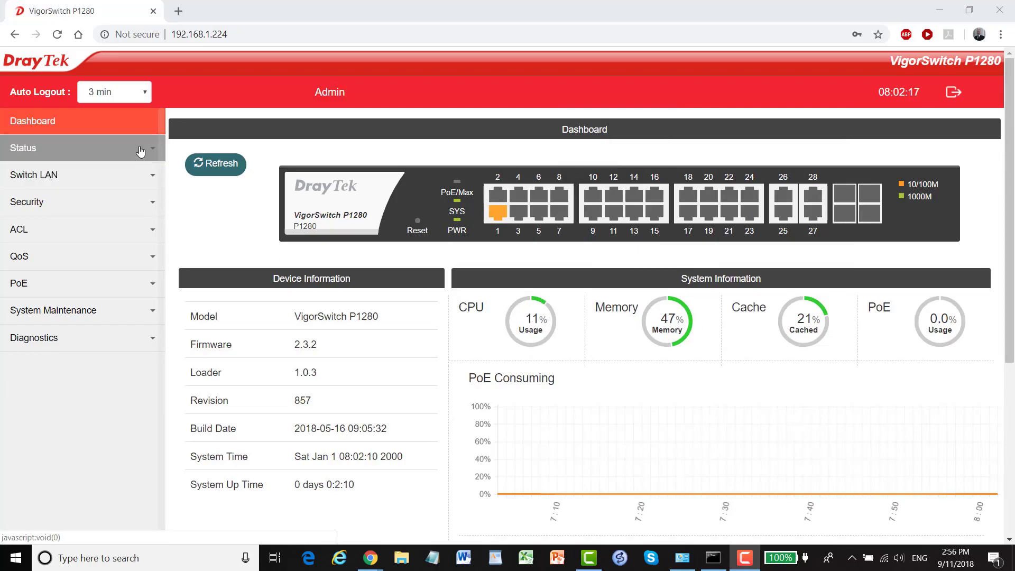
click(153, 207)
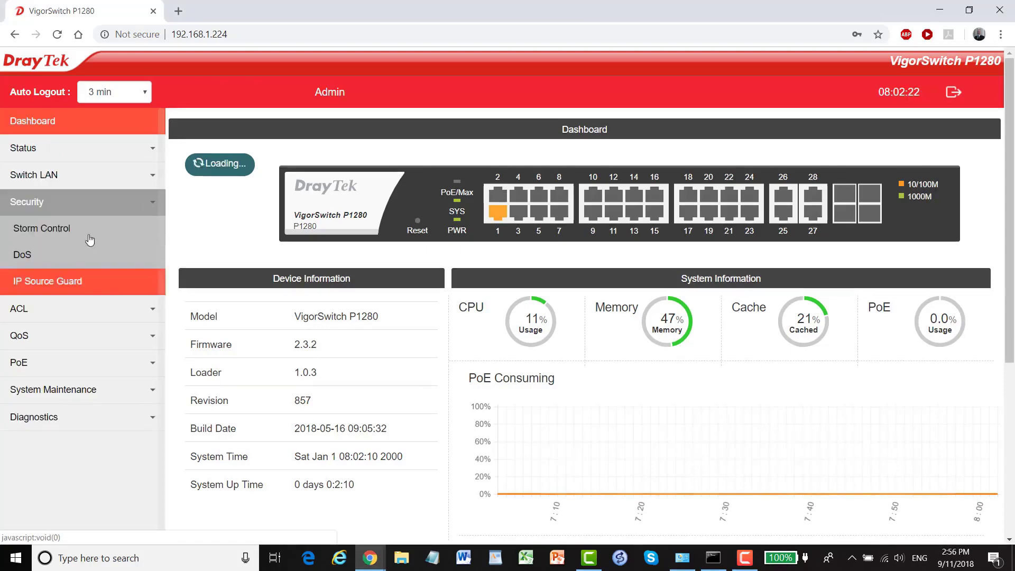
click(152, 314)
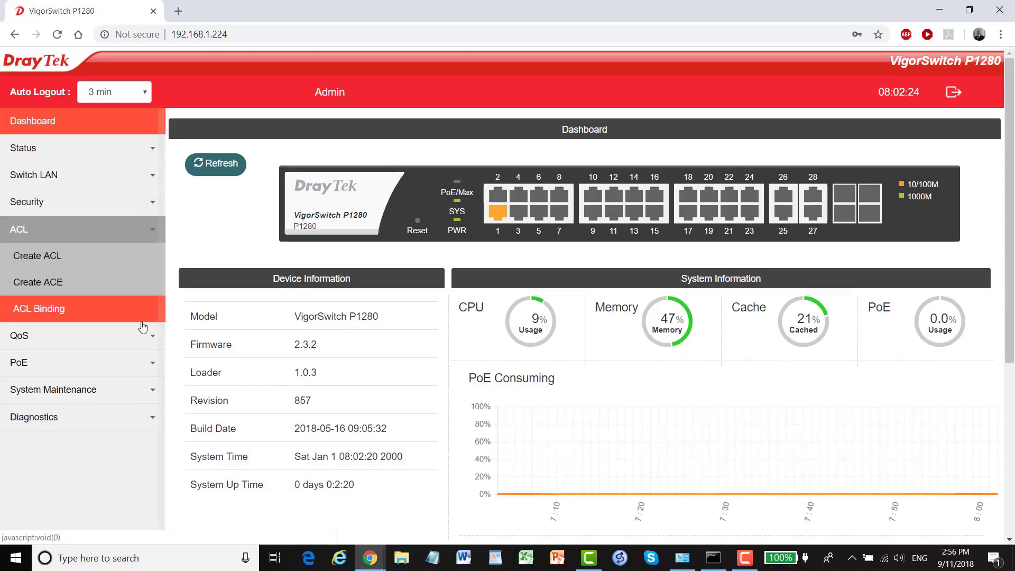
click(153, 338)
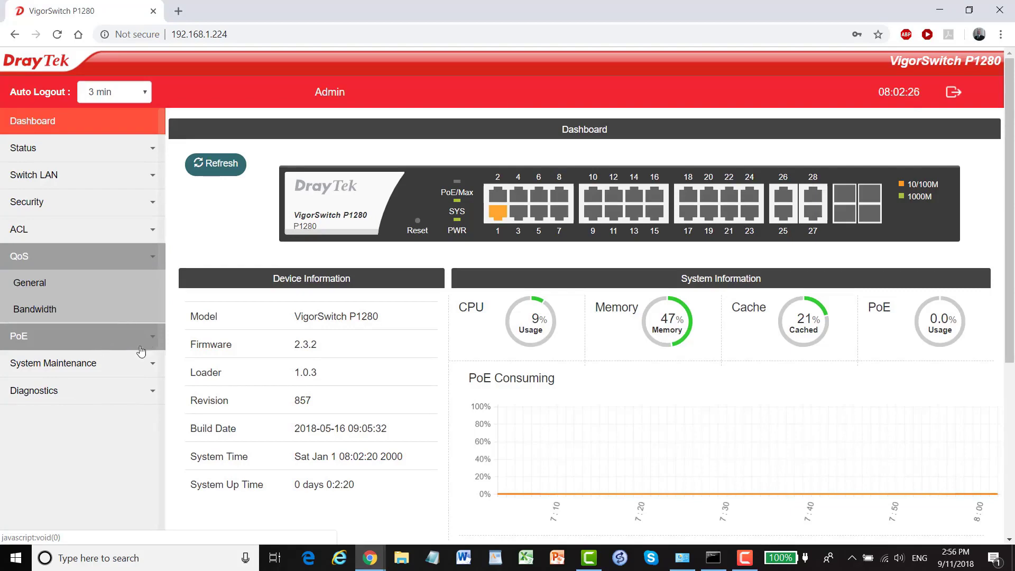
click(140, 345)
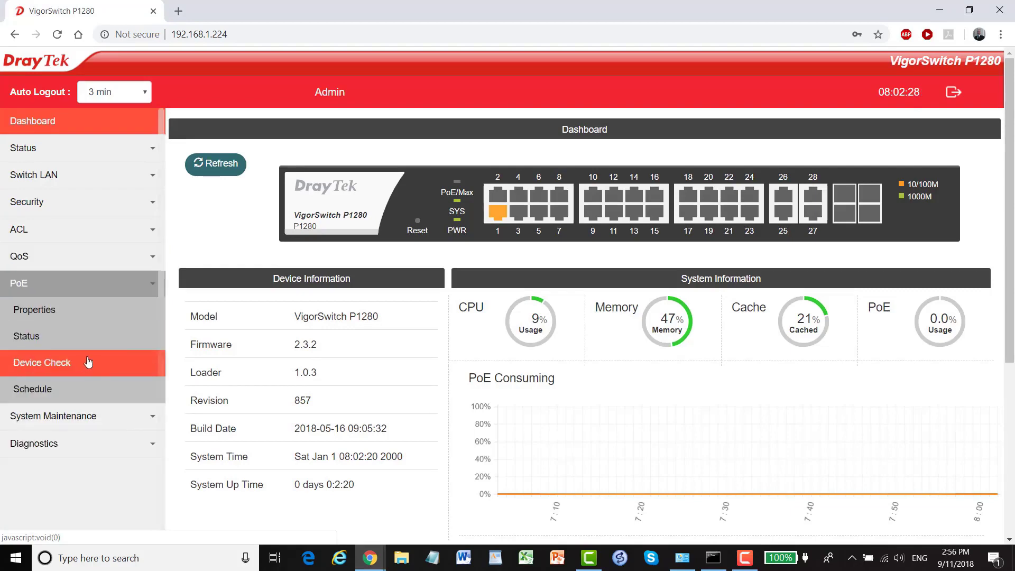
click(56, 312)
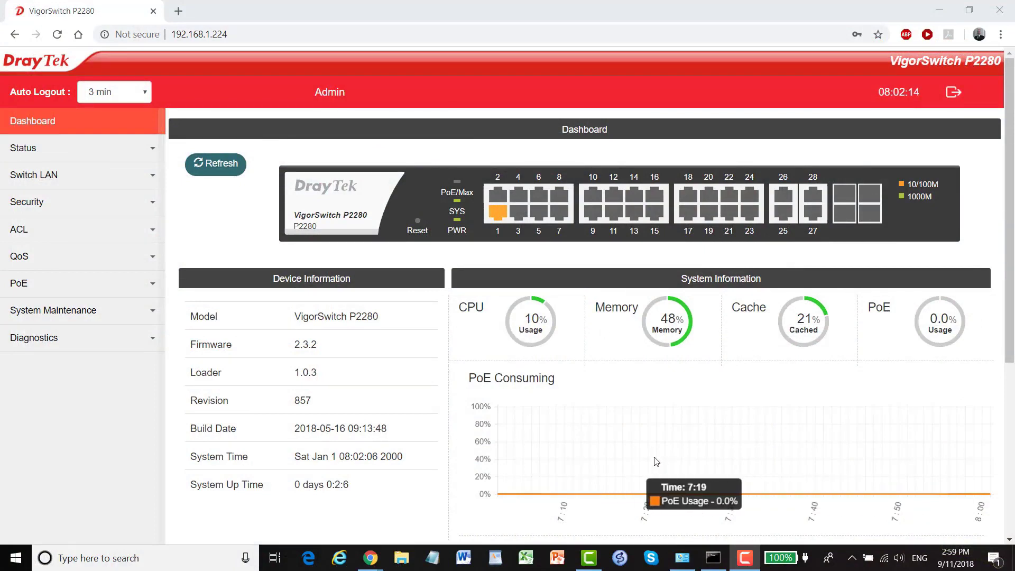
click(153, 205)
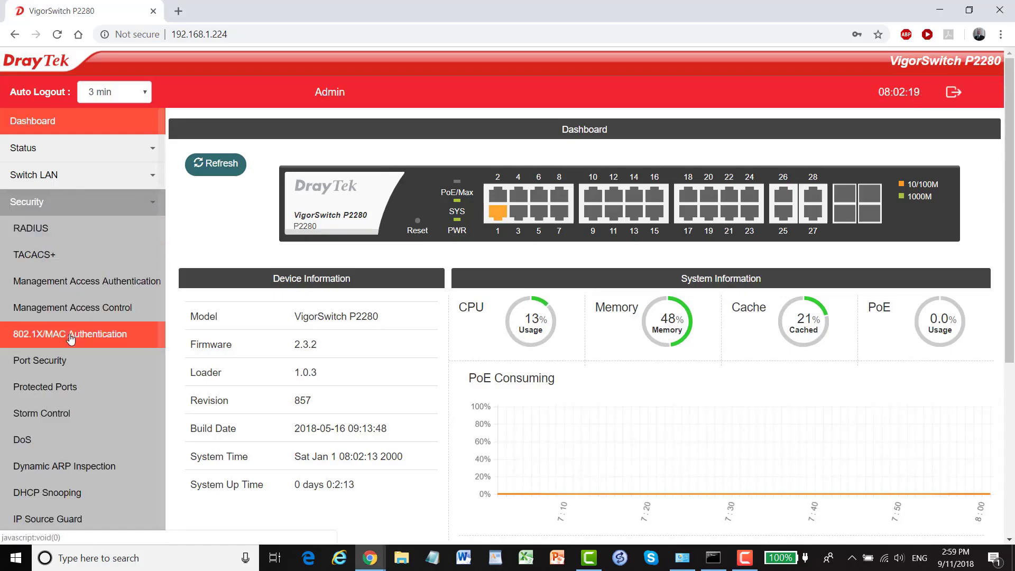